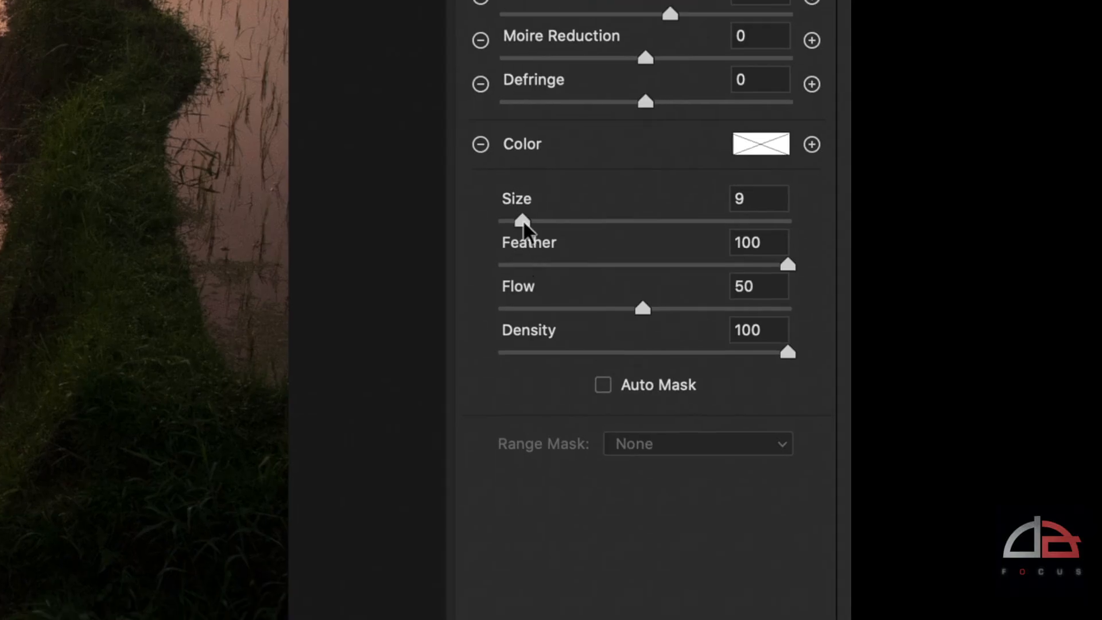
Step: Set the adjustment brush to size 17 and feather 100, trying other size and feather amounts first
left_click_drag(522, 221, 590, 229)
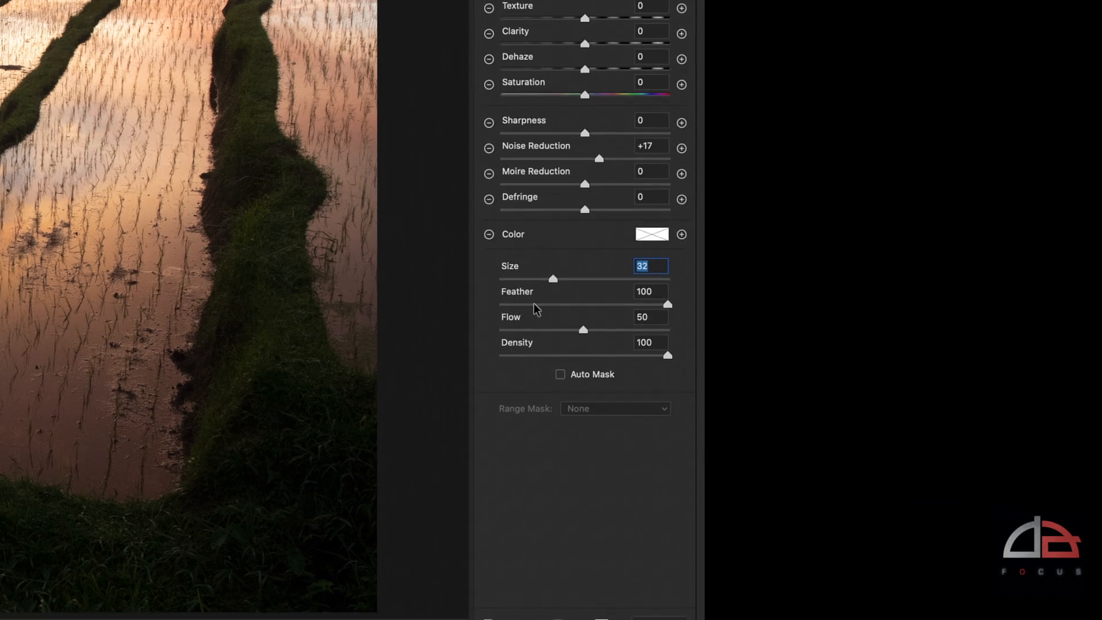
left_click_drag(666, 304, 528, 310)
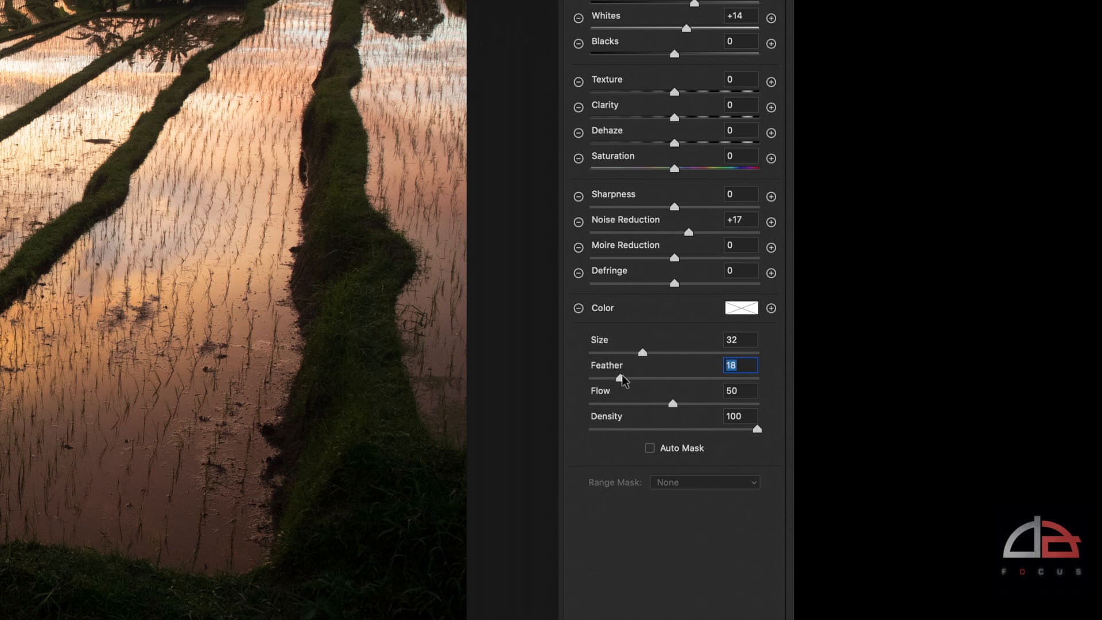
left_click_drag(621, 379, 662, 378)
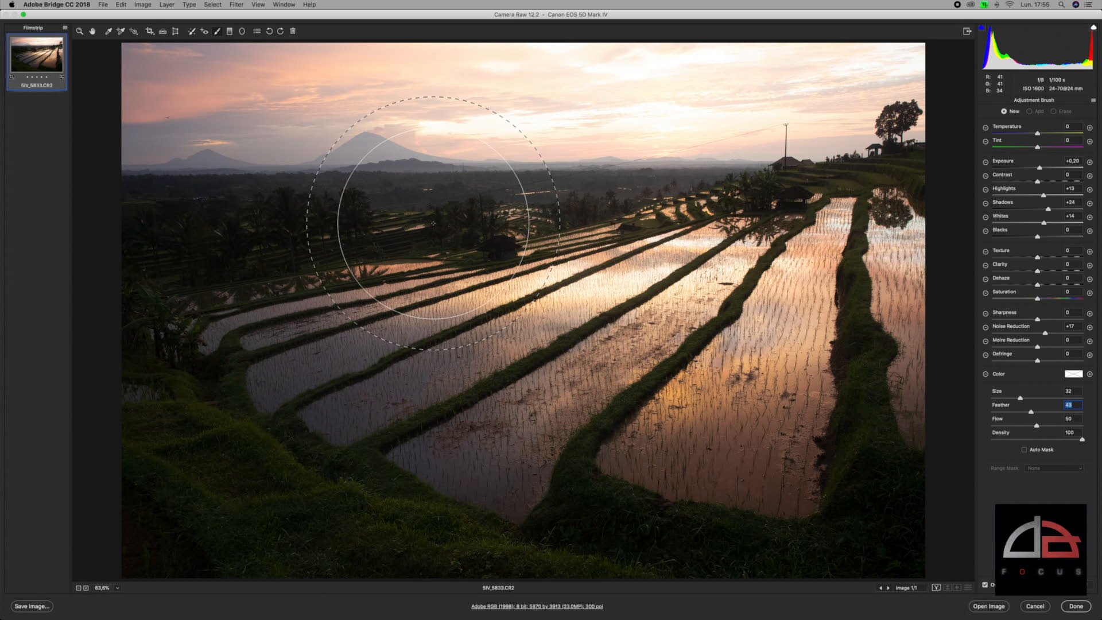
mouse_move(433, 223)
left_mouse_down()
mouse_move(417, 224)
mouse_move(453, 224)
mouse_move(420, 228)
left_mouse_up()
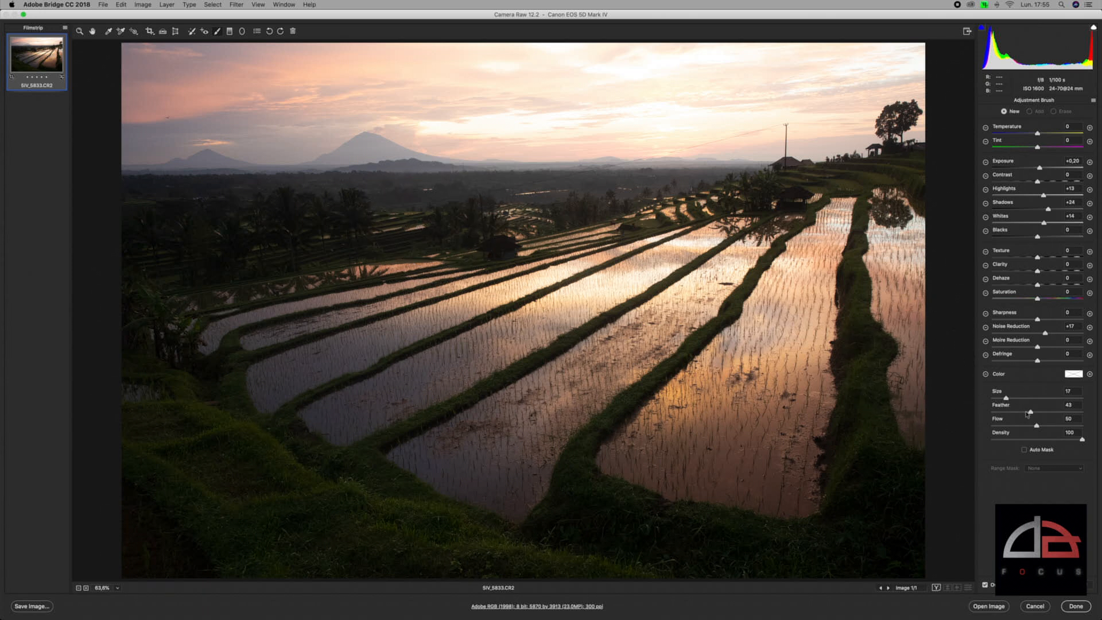
left_click_drag(1030, 414, 1084, 419)
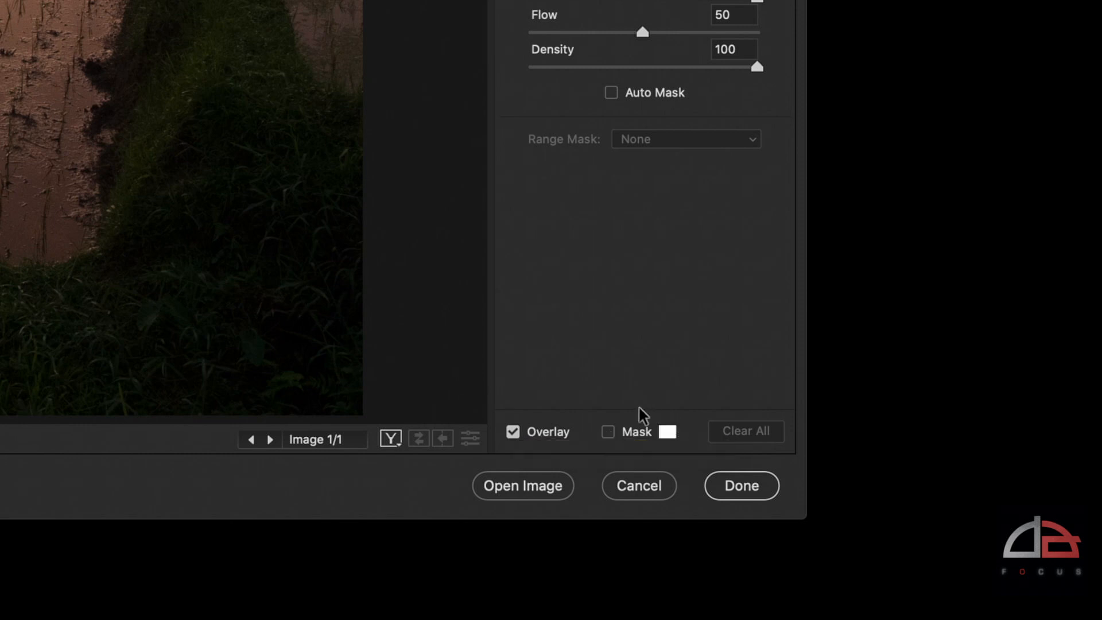
Step: Turn on the mask overlay and set its color to pure red
left_click(608, 433)
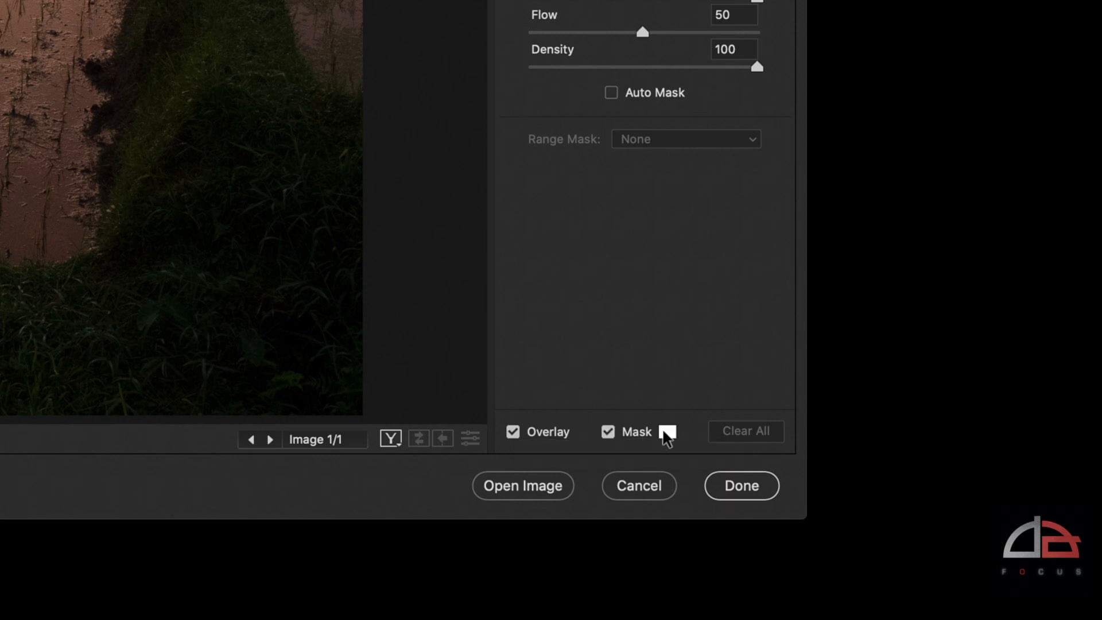
left_click(665, 432)
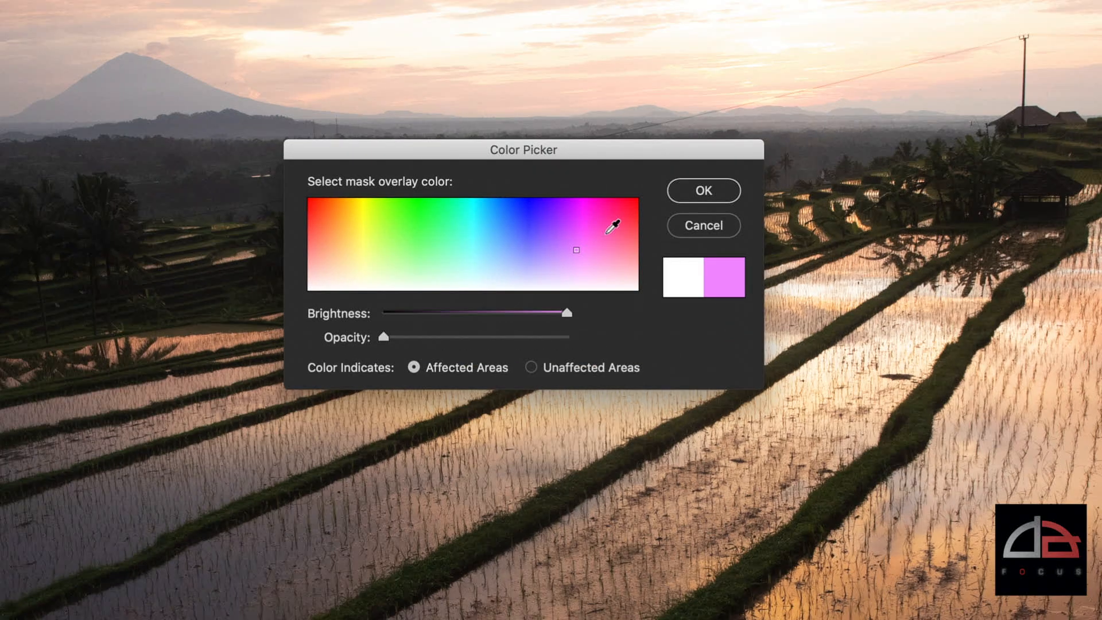
left_click_drag(606, 233, 652, 180)
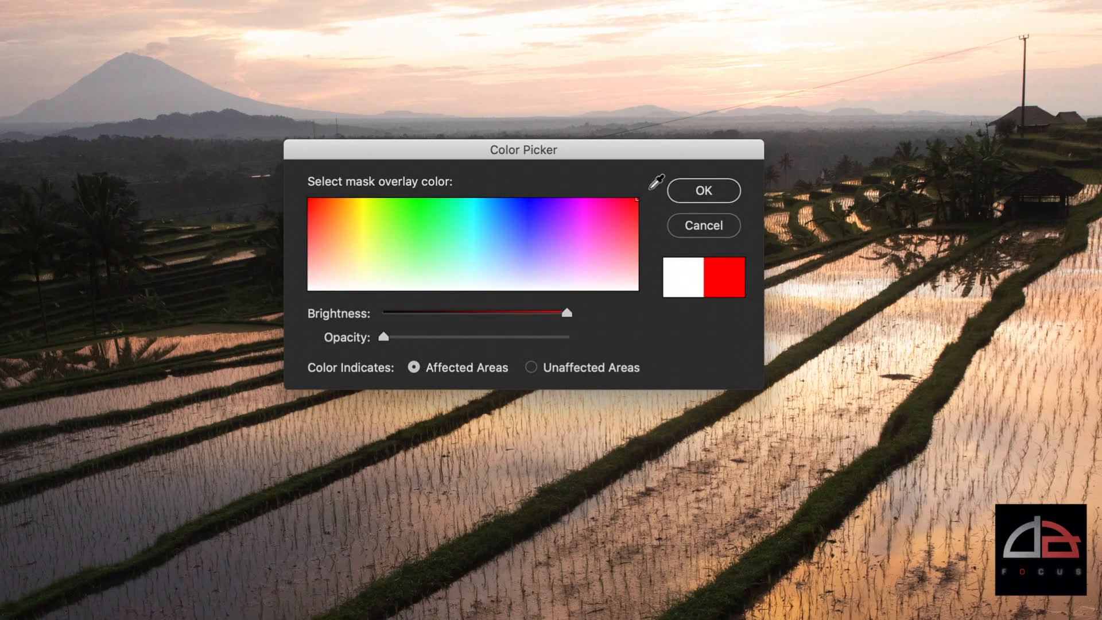
left_click(700, 192)
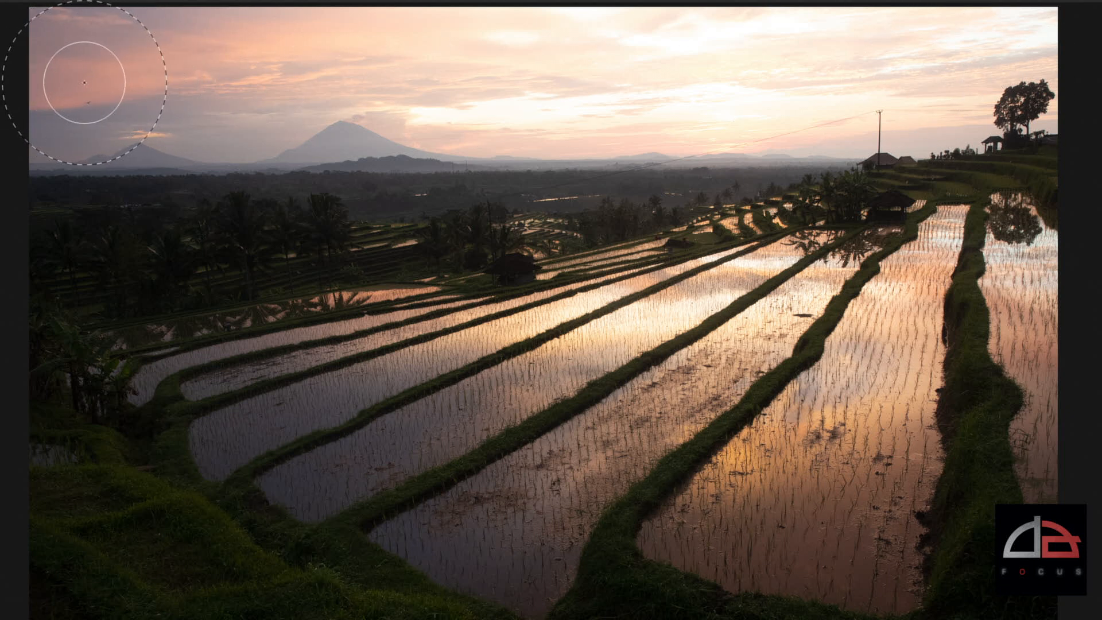
Step: Brush the adjustment over the whole sky down to the horizon and hide the mask overlay
mouse_move(83, 82)
left_mouse_down()
mouse_move(774, 86)
mouse_move(1008, 74)
mouse_move(1020, 86)
mouse_move(1032, 73)
left_mouse_up()
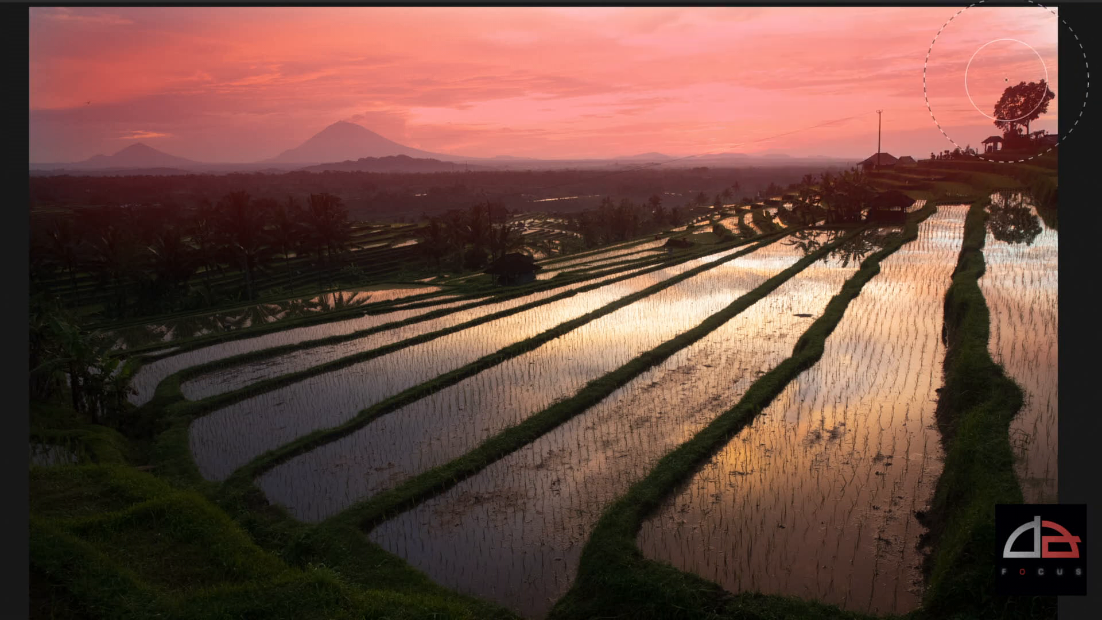
left_click_drag(185, 76, 84, 74)
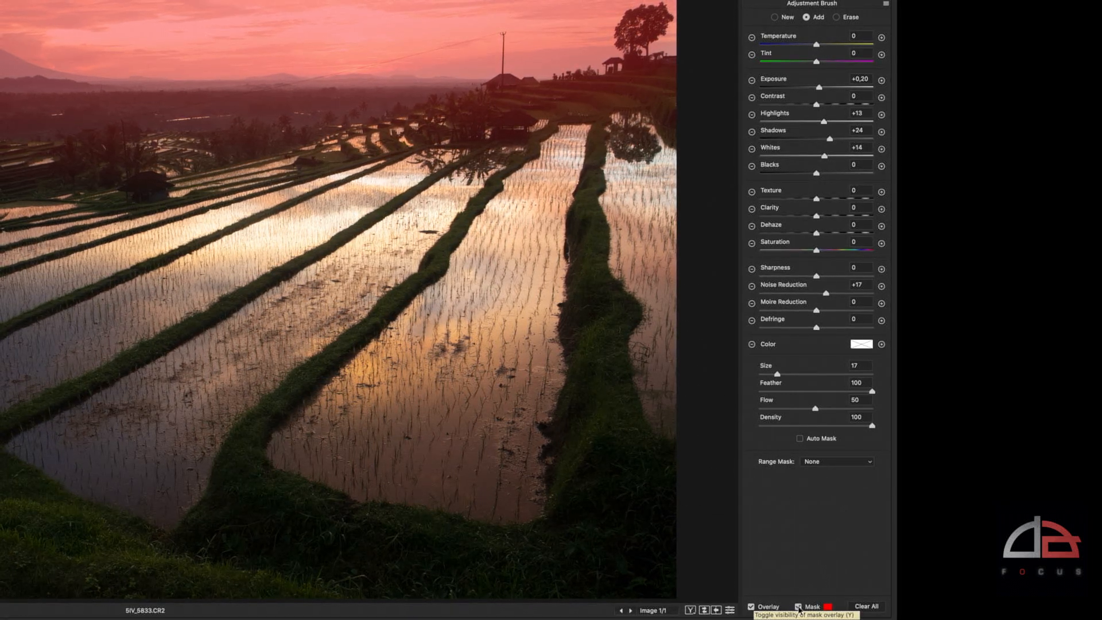
left_click(798, 606)
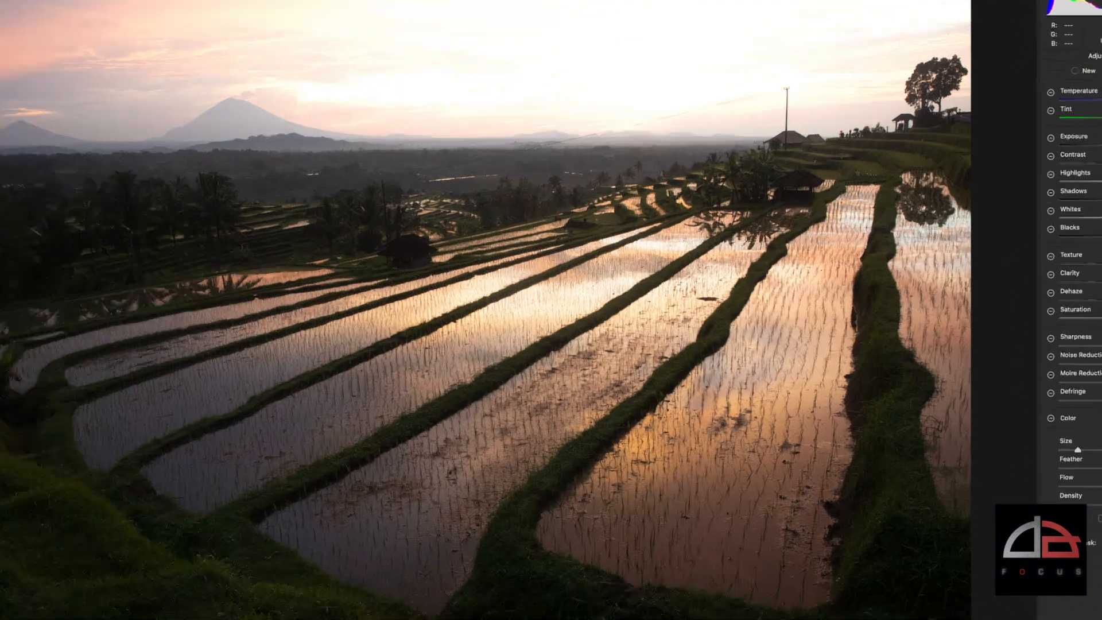
Step: Reset the local correction settings and set the sky's Exposure -0,10, Highlights -55, Shadows -18, Blacks -2, Clarity +40, Dehaze +18 and Saturation +6
left_click(1093, 99)
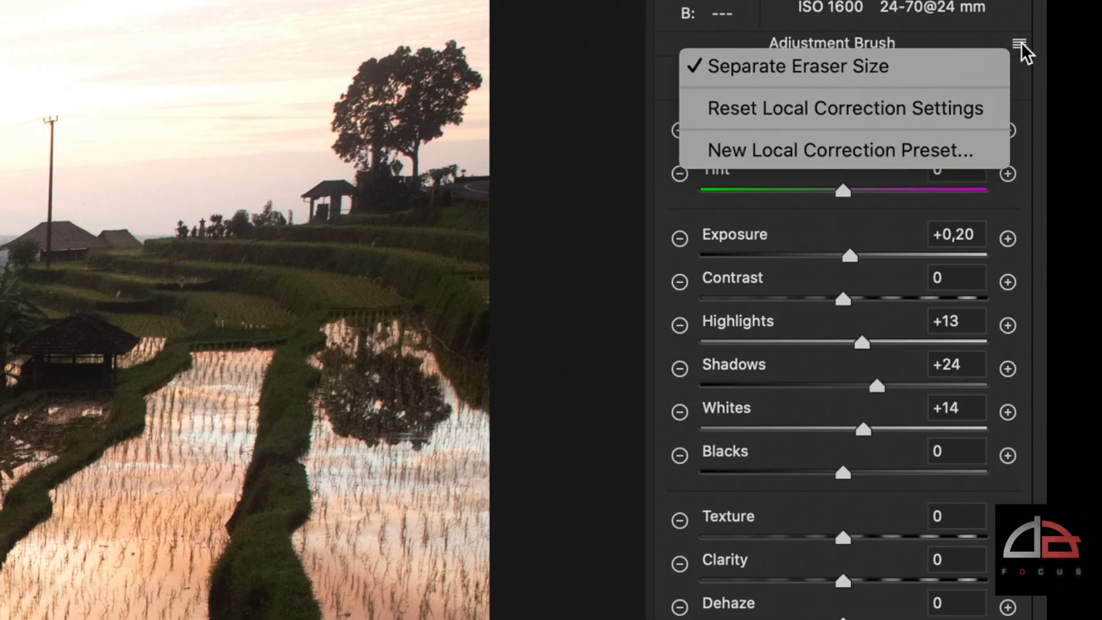
left_click(970, 109)
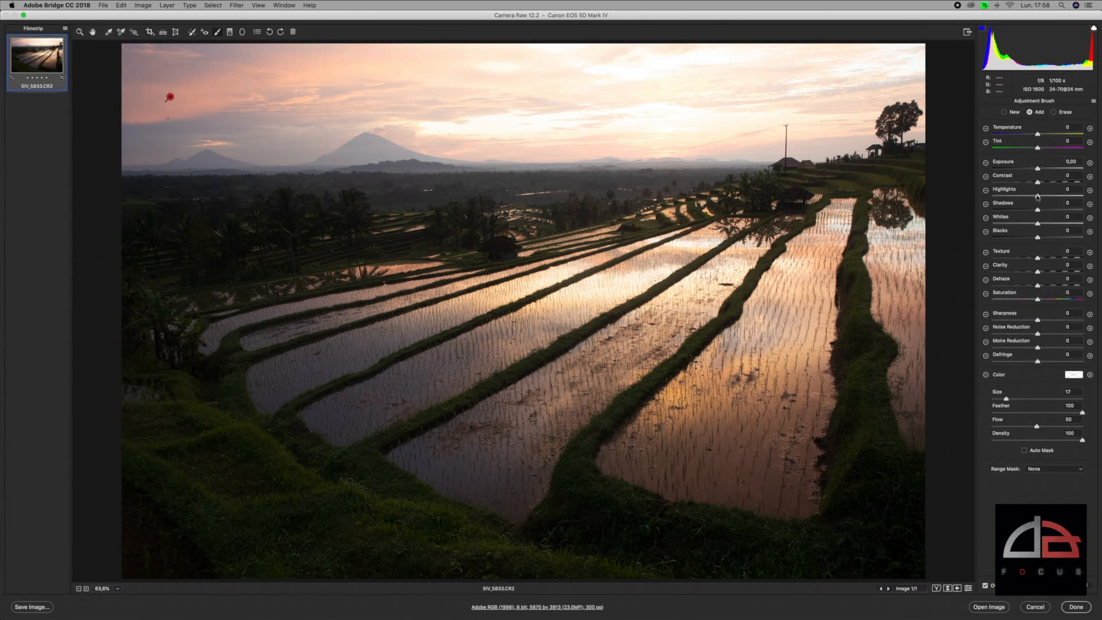
mouse_move(1031, 198)
left_mouse_down()
mouse_move(993, 198)
mouse_move(1025, 200)
mouse_move(1013, 202)
left_mouse_up()
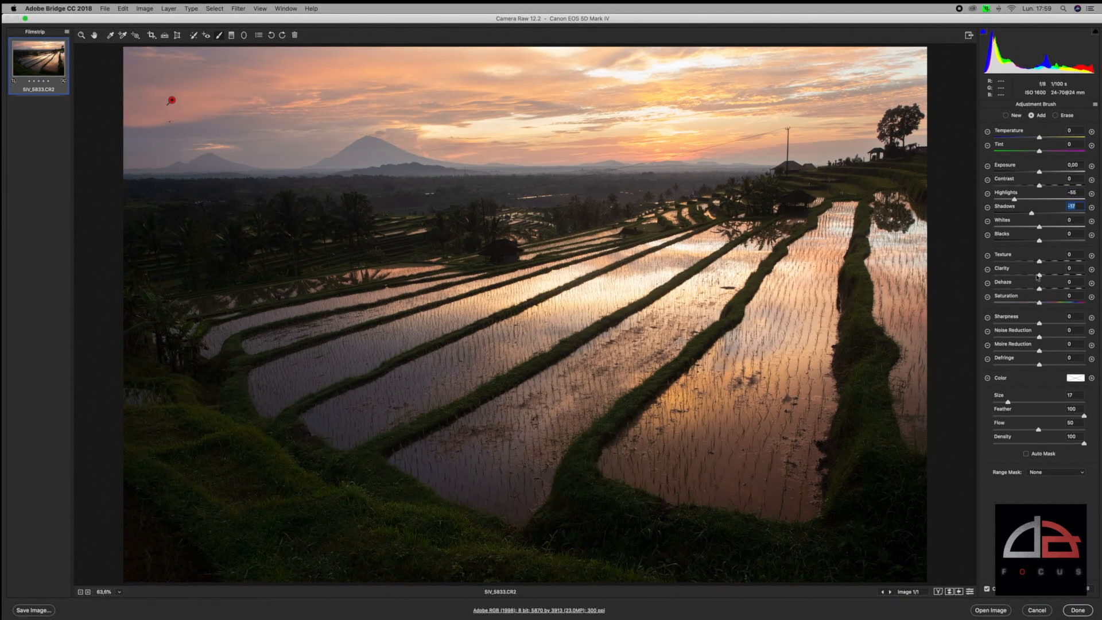
left_click_drag(1052, 278, 1058, 276)
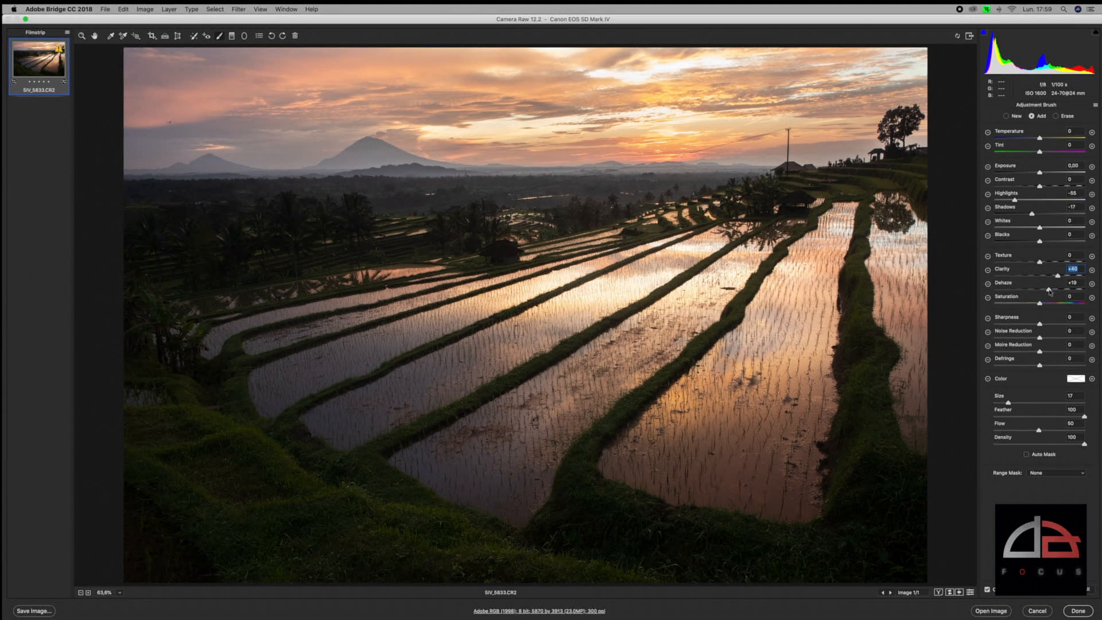
left_click_drag(1050, 291, 1052, 292)
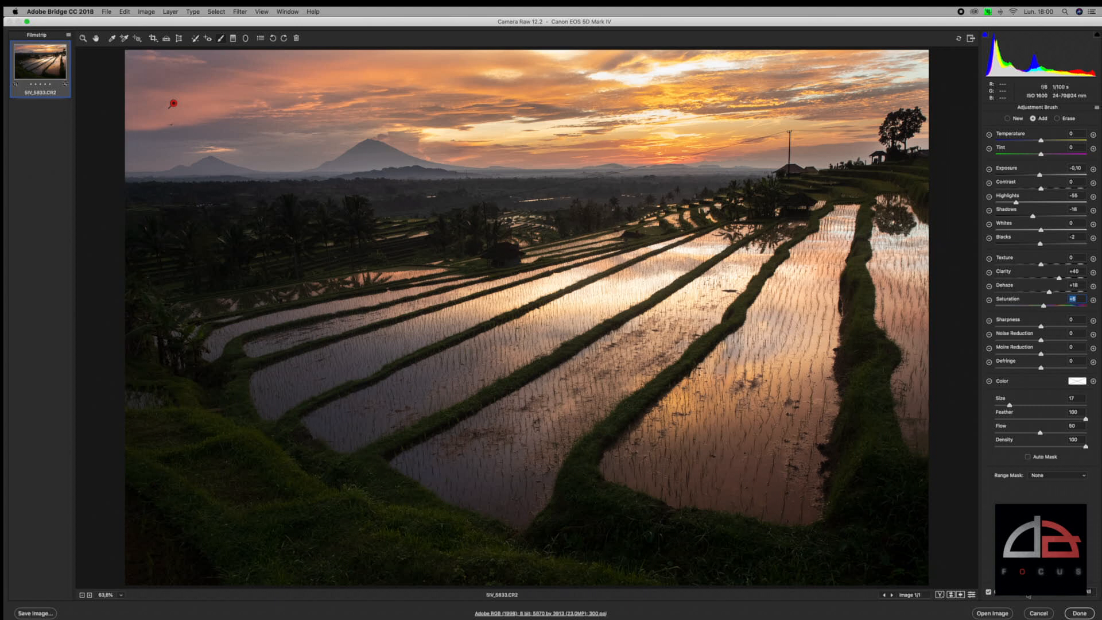
Step: Show the mask overlay and erase the mask from the dark land below the horizon with an eraser feather of 28
key("y")
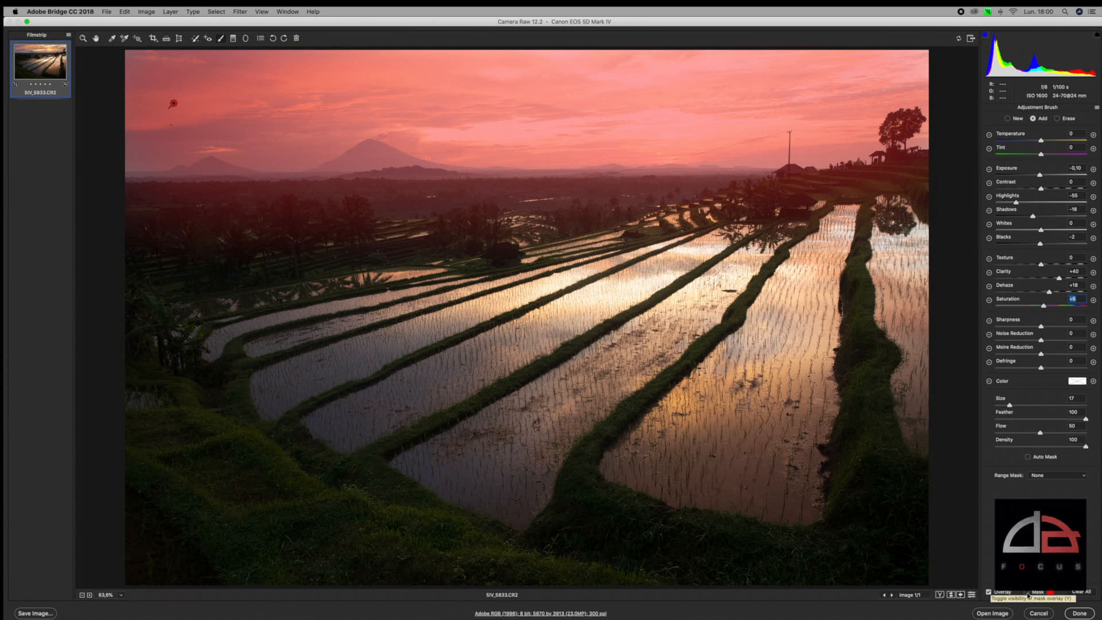
left_click(1027, 592)
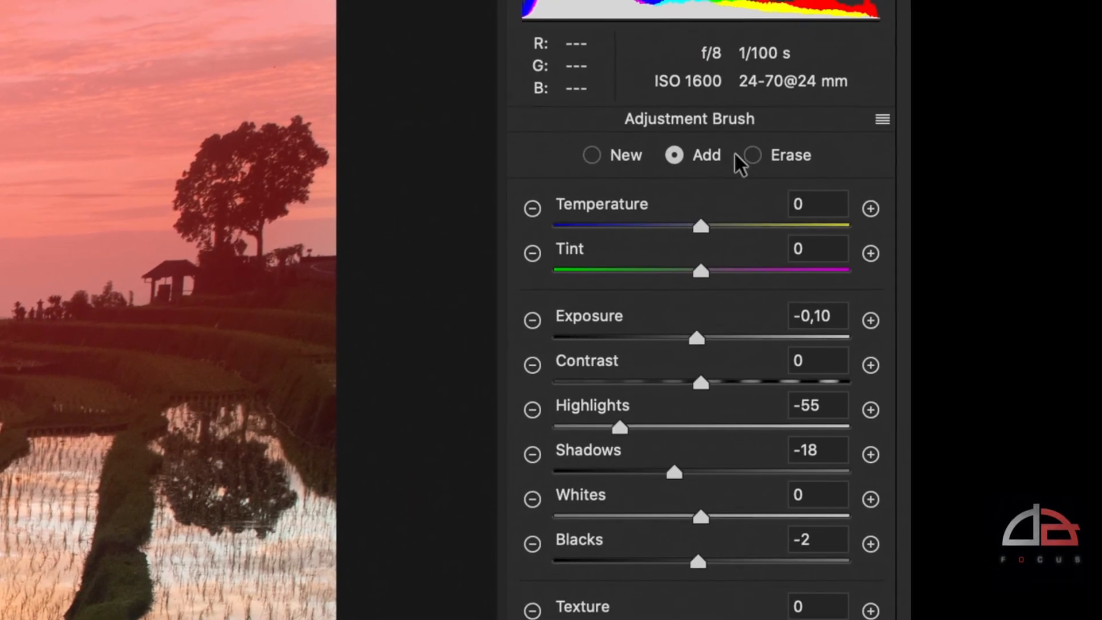
left_click(747, 156)
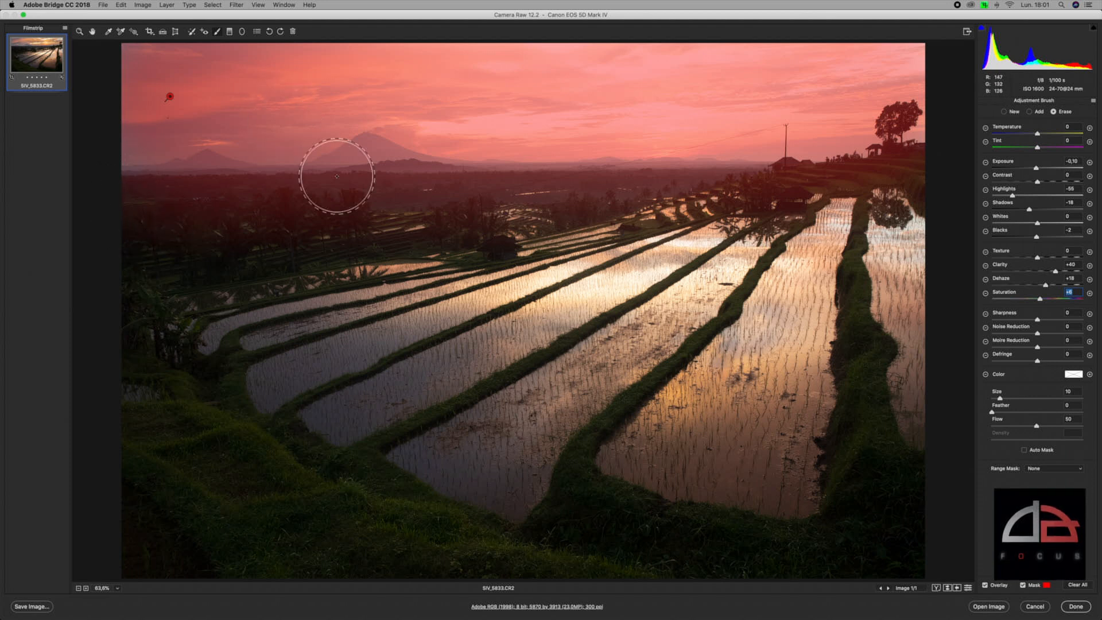
left_click(1005, 412)
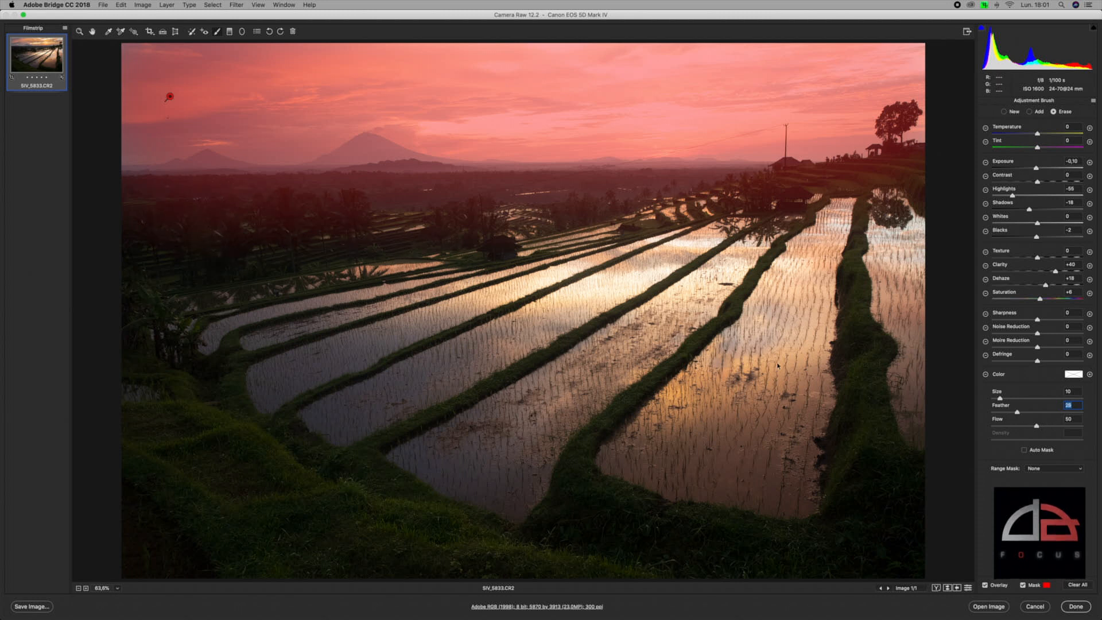
mouse_move(116, 214)
left_mouse_down()
mouse_move(459, 227)
mouse_move(308, 219)
mouse_move(626, 211)
mouse_move(713, 201)
mouse_move(546, 204)
mouse_move(929, 175)
mouse_move(842, 198)
left_mouse_up()
mouse_move(364, 221)
left_mouse_down()
mouse_move(183, 219)
mouse_move(151, 268)
left_mouse_up()
Step: Erase the mask from the tree and just below the horizon with a size 4 eraser, and hide the overlay
key("bracketleft")
key("bracketleft")
key("bracketleft")
key("bracketleft")
key("bracketleft")
key("bracketleft")
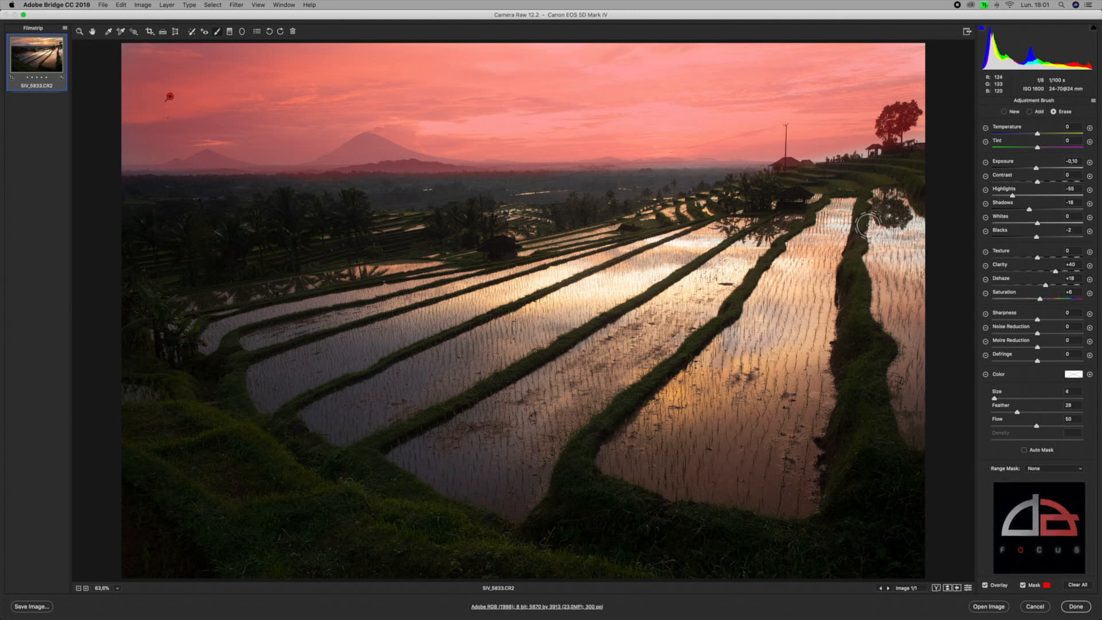
mouse_move(903, 116)
left_mouse_down()
mouse_move(889, 125)
mouse_move(893, 138)
left_mouse_up()
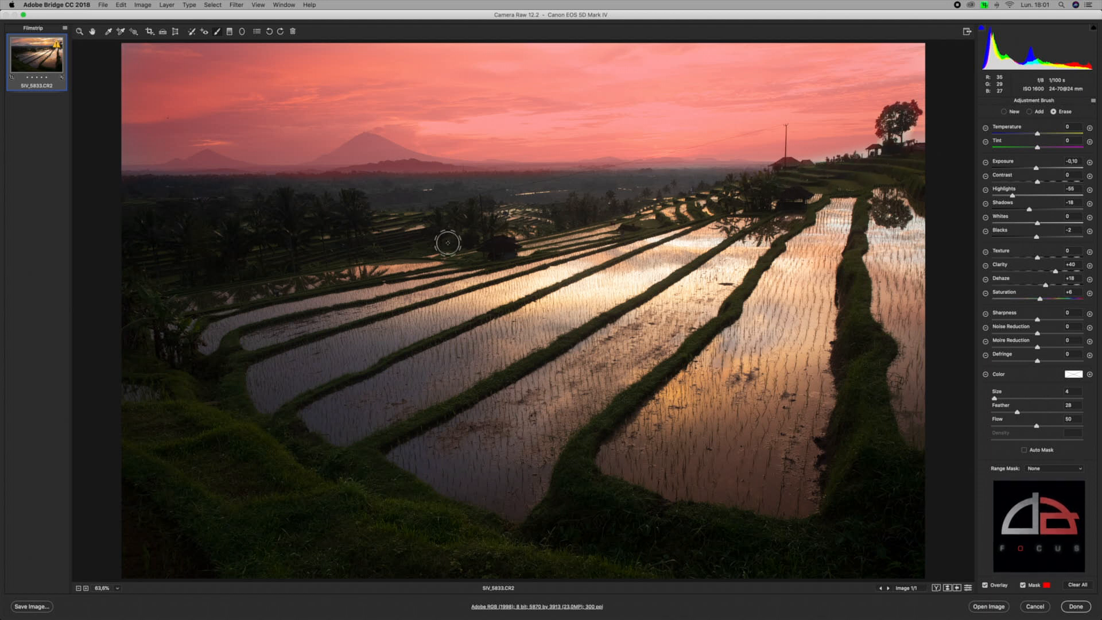
left_click_drag(128, 186, 653, 188)
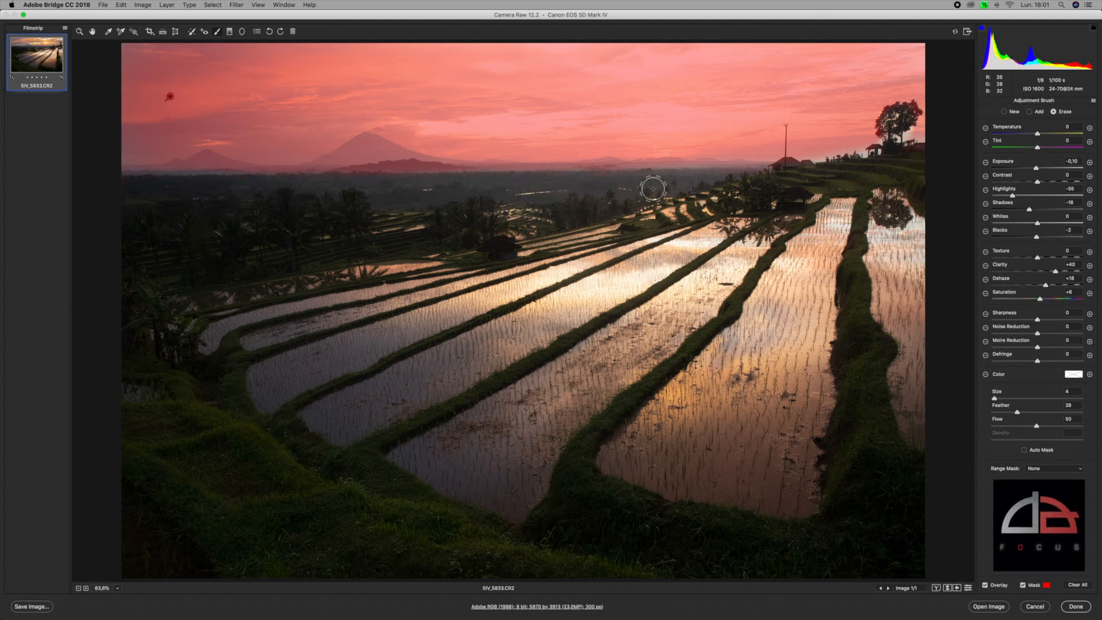
left_click(1022, 585)
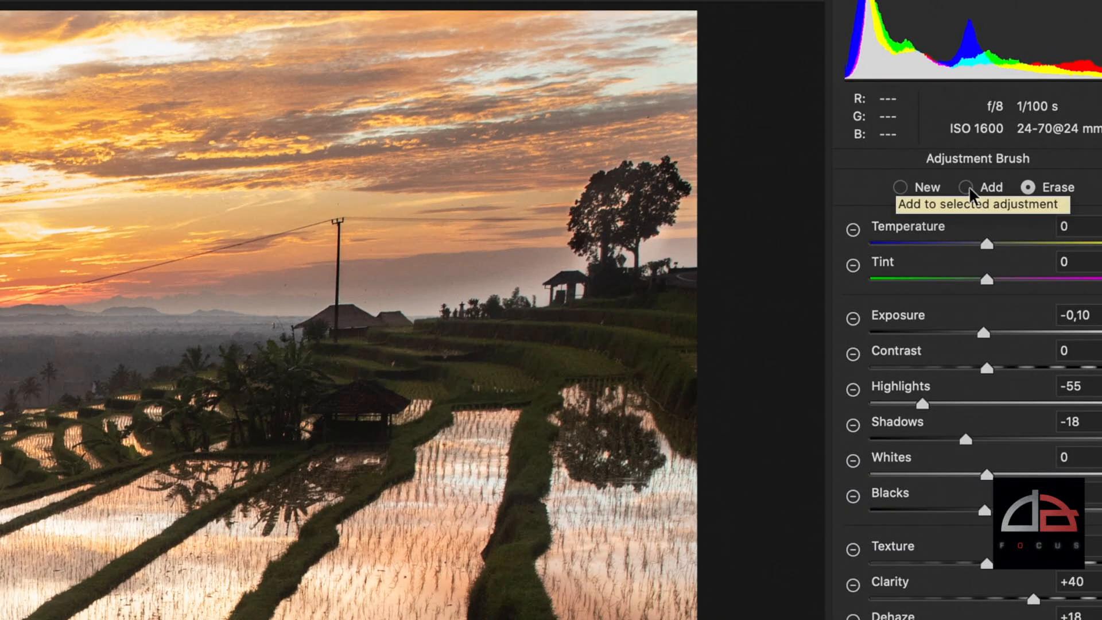
Step: Switch the brush back to Add and touch up the sky beside the hut and tree
left_click(967, 187)
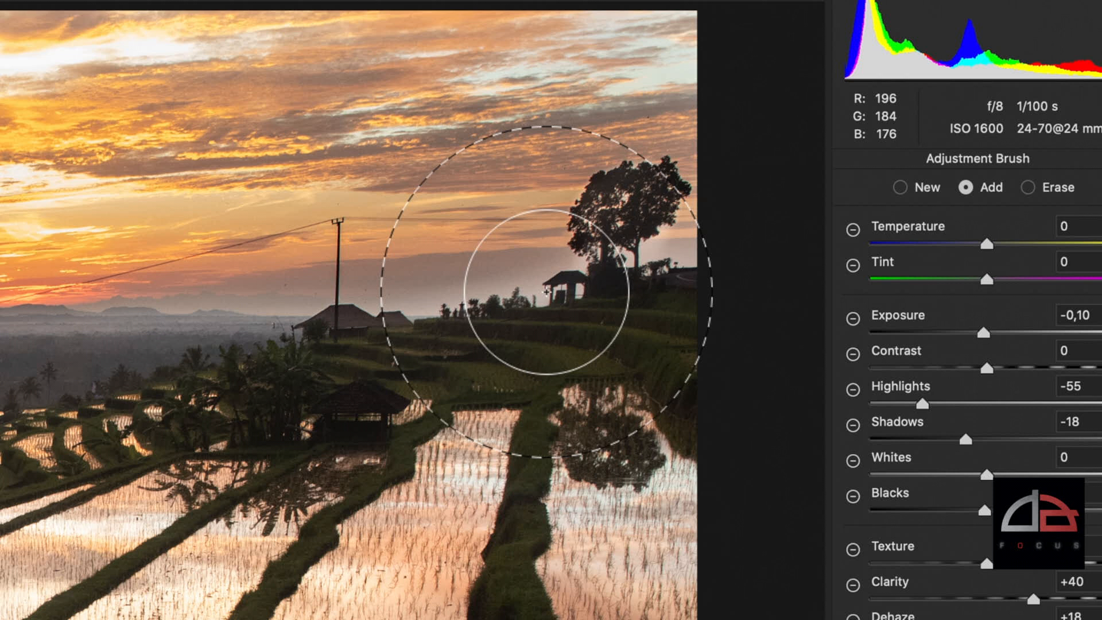
left_click_drag(506, 260, 494, 264)
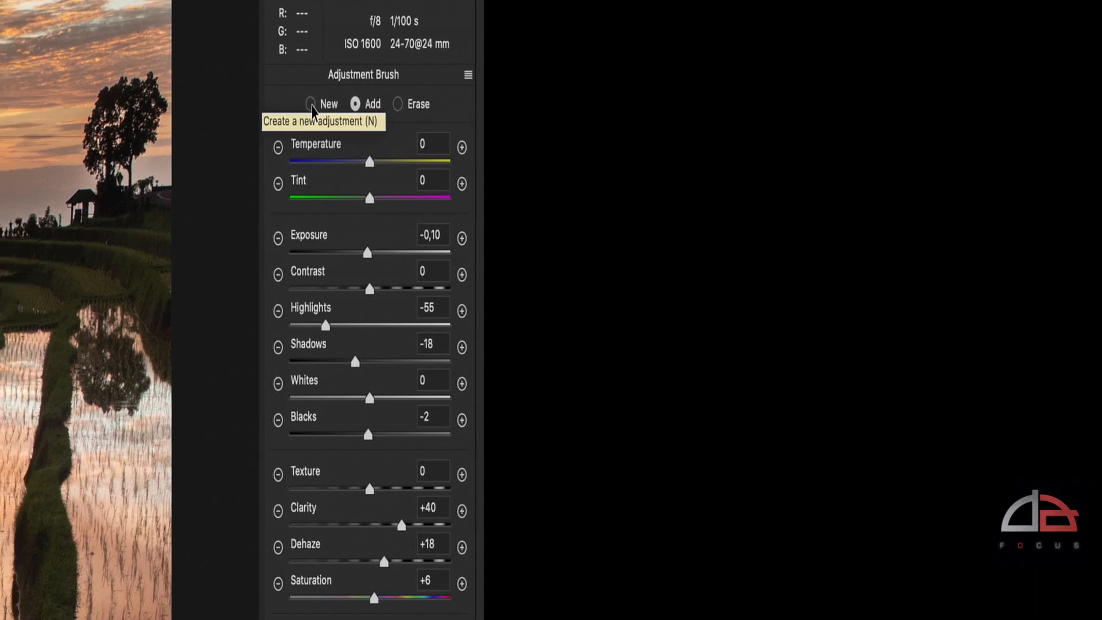
Step: Start a new adjustment and paint the dark forest below the horizon with a size 5 brush
left_click(310, 104)
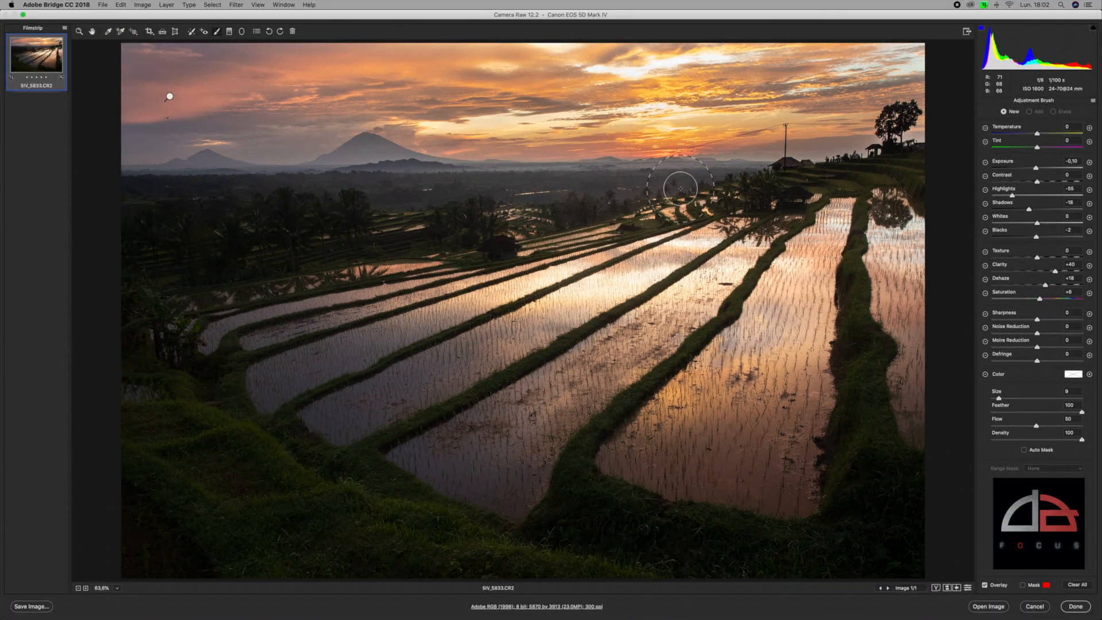
key("bracketleft")
key("bracketleft")
key("bracketleft")
key("bracketleft")
left_click_drag(693, 178, 147, 193)
mouse_move(394, 207)
left_mouse_down()
mouse_move(603, 196)
mouse_move(132, 280)
mouse_move(169, 228)
left_mouse_up()
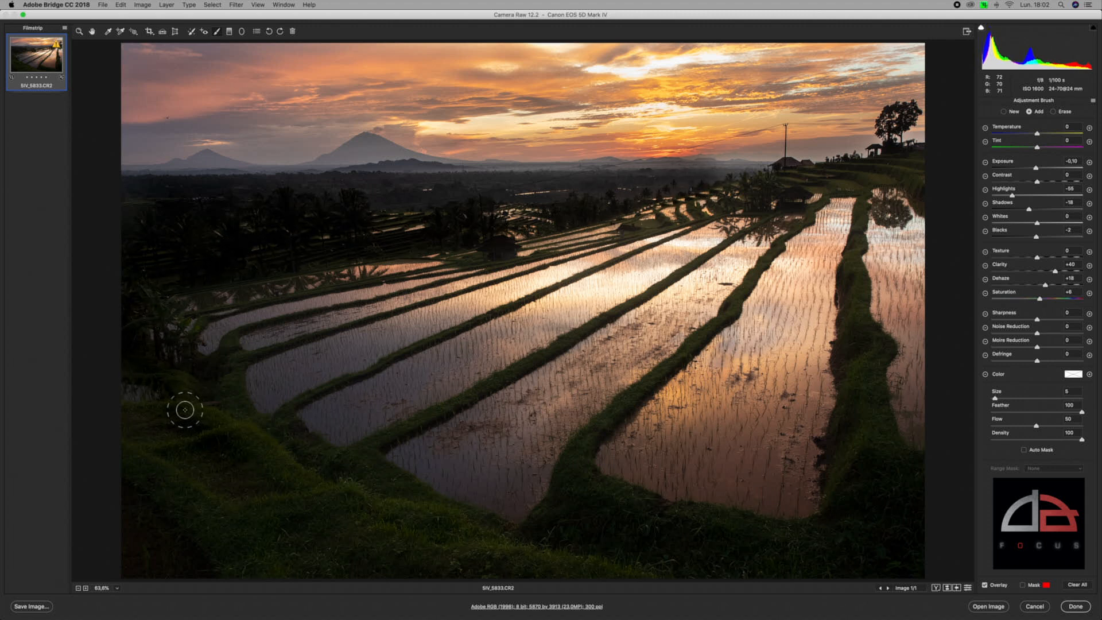
Step: Enlarge the brush to size 12 and paint the grassy foreground bank into the new adjustment
key("bracketright")
key("bracketright")
key("bracketright")
key("bracketright")
key("bracketright")
key("bracketright")
key("bracketright")
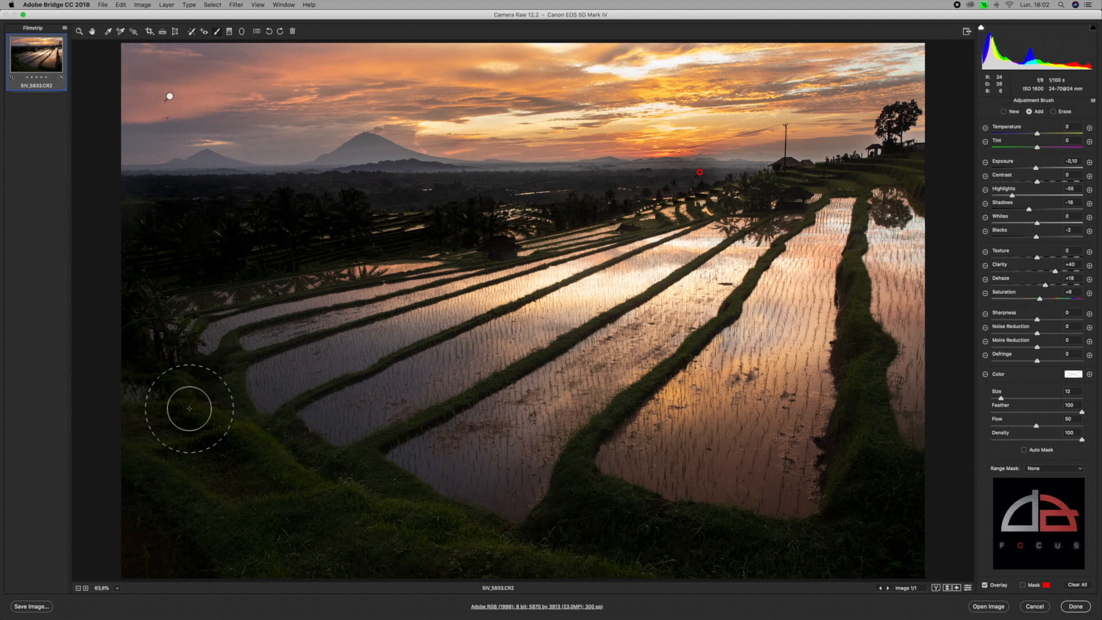
mouse_move(158, 403)
left_mouse_down()
mouse_move(147, 462)
mouse_move(157, 502)
left_mouse_up()
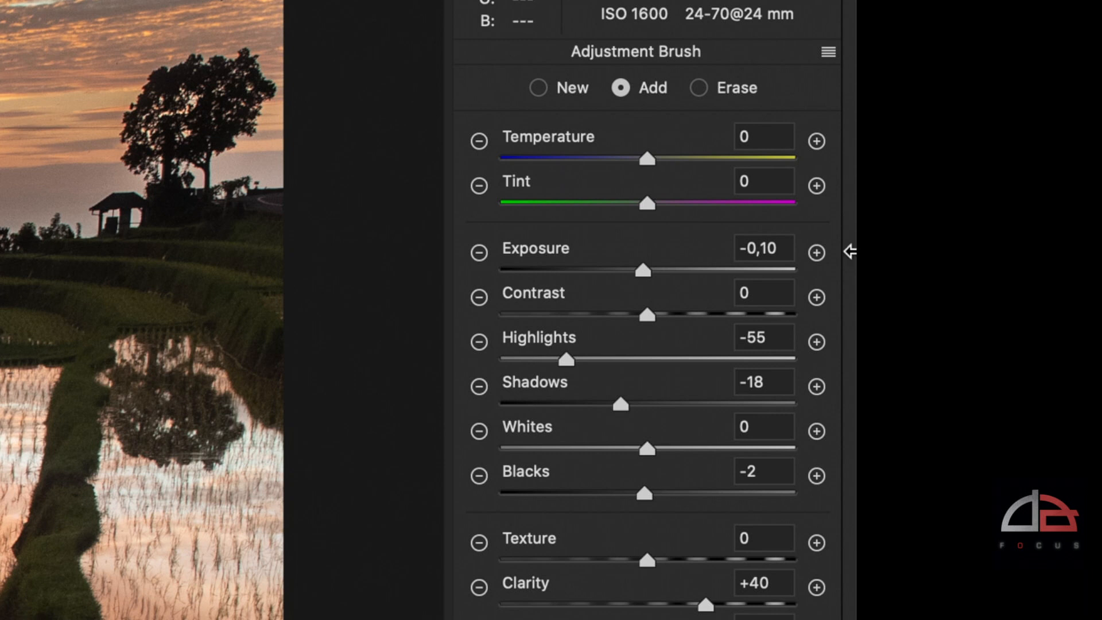
Step: Reset the local correction settings and set the land adjustment's Shadows +35, Blacks +2, Texture +22 and Clarity +11
left_click(828, 53)
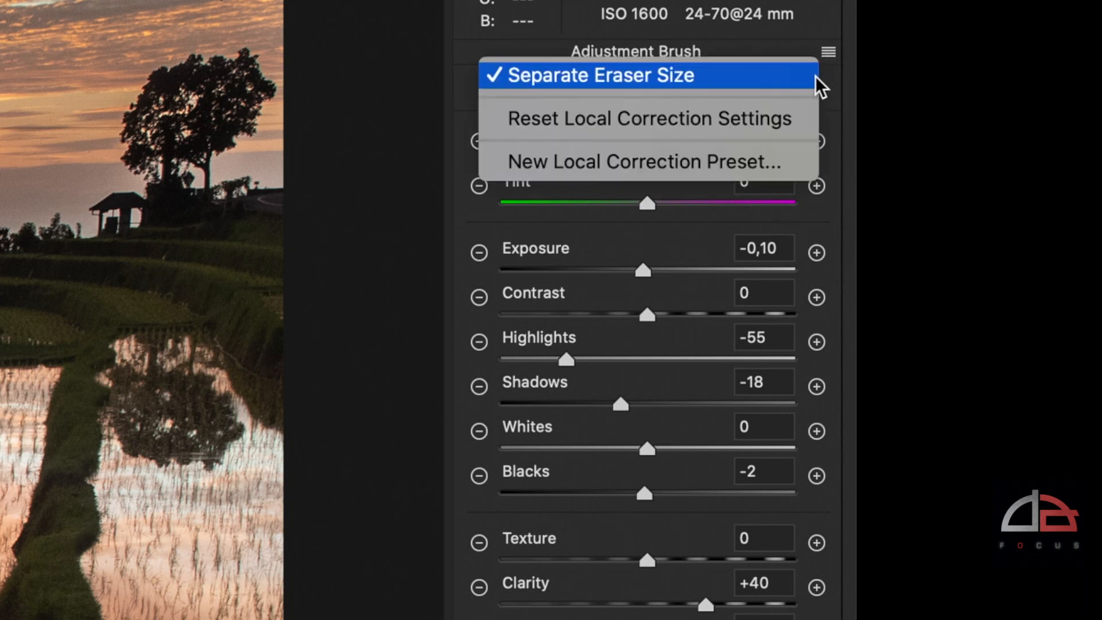
left_click(784, 118)
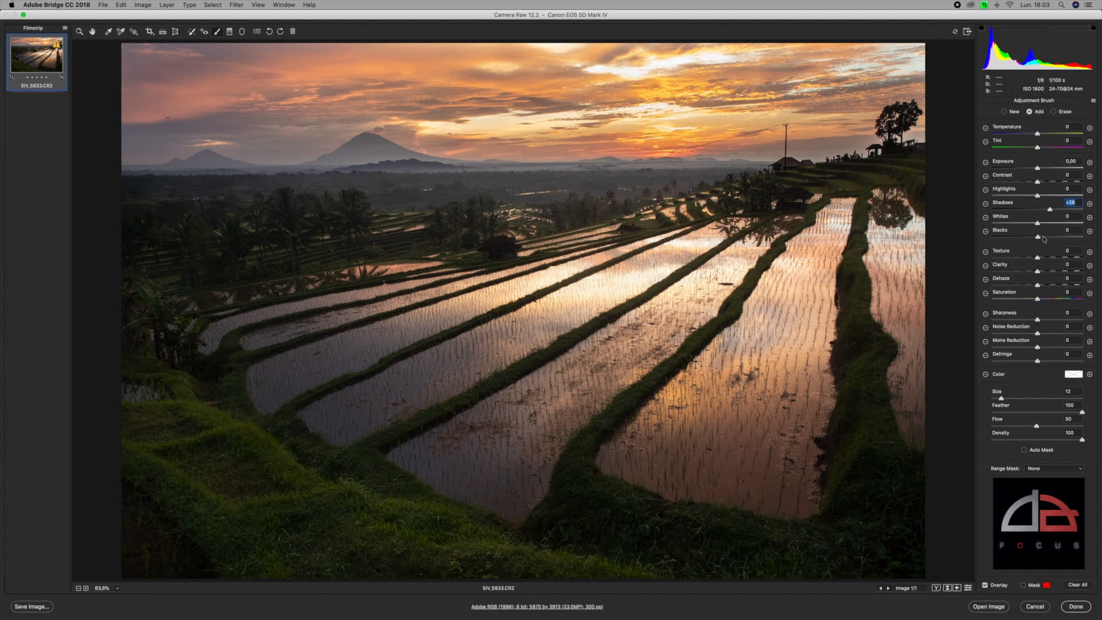
left_click_drag(1045, 239, 1043, 240)
key("Tab")
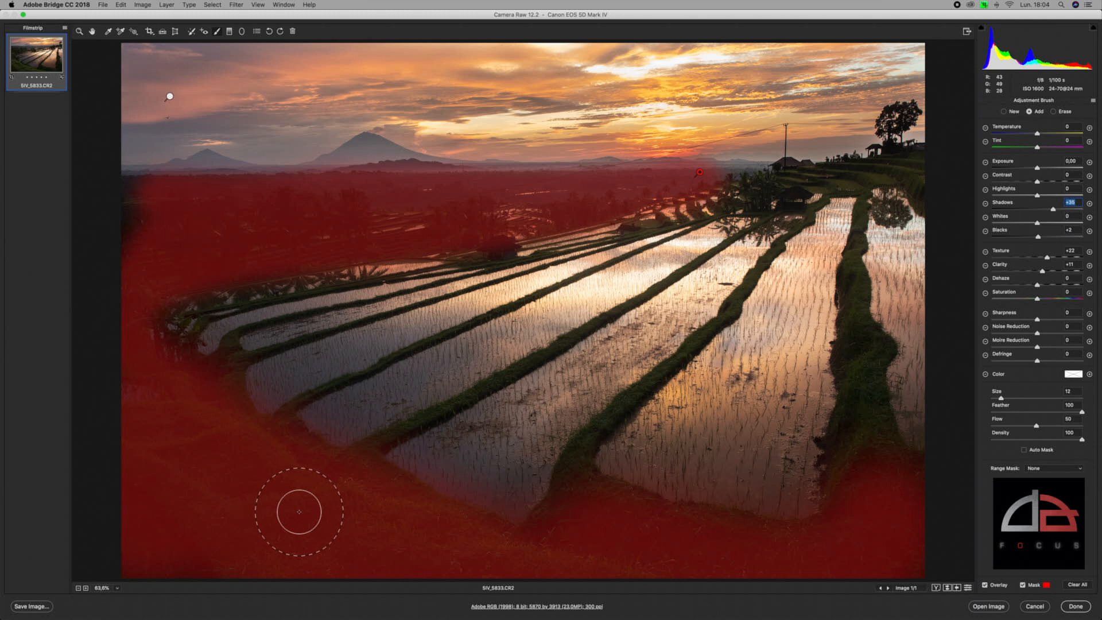
Step: Extend the mask over the forest's outer left edge and, with a smaller brush, along the wide grassy bank on the photo's right
mouse_move(138, 226)
left_mouse_down()
mouse_move(113, 226)
mouse_move(129, 258)
left_mouse_up()
key("bracketleft")
key("bracketleft")
key("bracketleft")
key("bracketleft")
key("bracketleft")
key("bracketleft")
mouse_move(855, 386)
left_mouse_down()
mouse_move(853, 490)
mouse_move(864, 420)
mouse_move(881, 454)
left_mouse_up()
left_click_drag(863, 382, 861, 349)
Step: Extend the land mask with a size 4 brush over the grassy dikes, hillside terraces and tree cluster, and hide the mask overlay
key("bracketleft")
key("bracketleft")
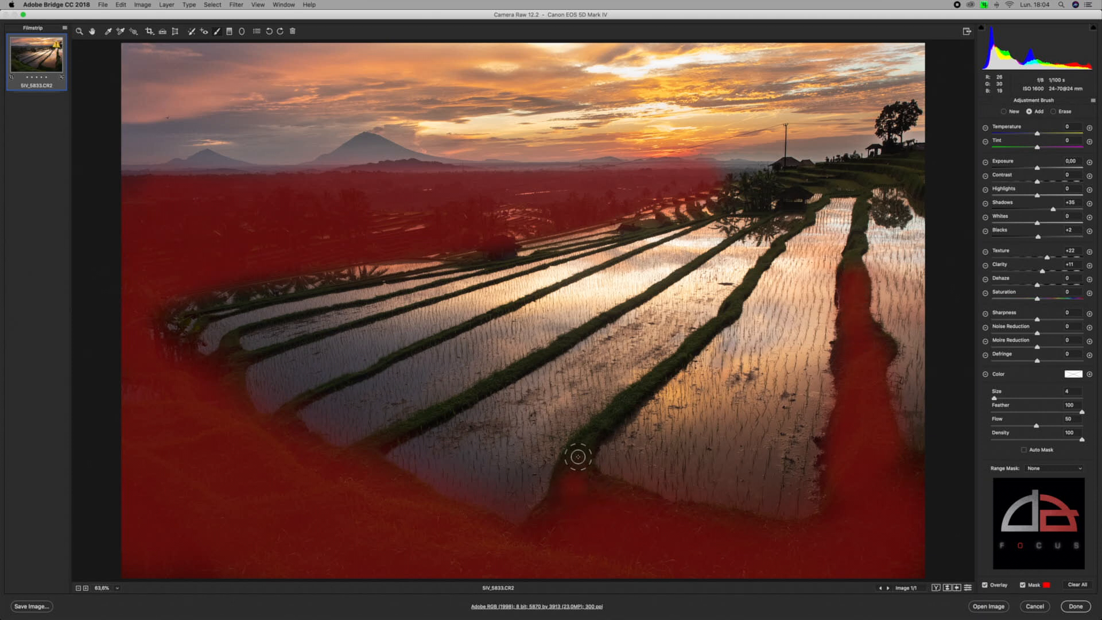
left_click_drag(593, 438, 582, 505)
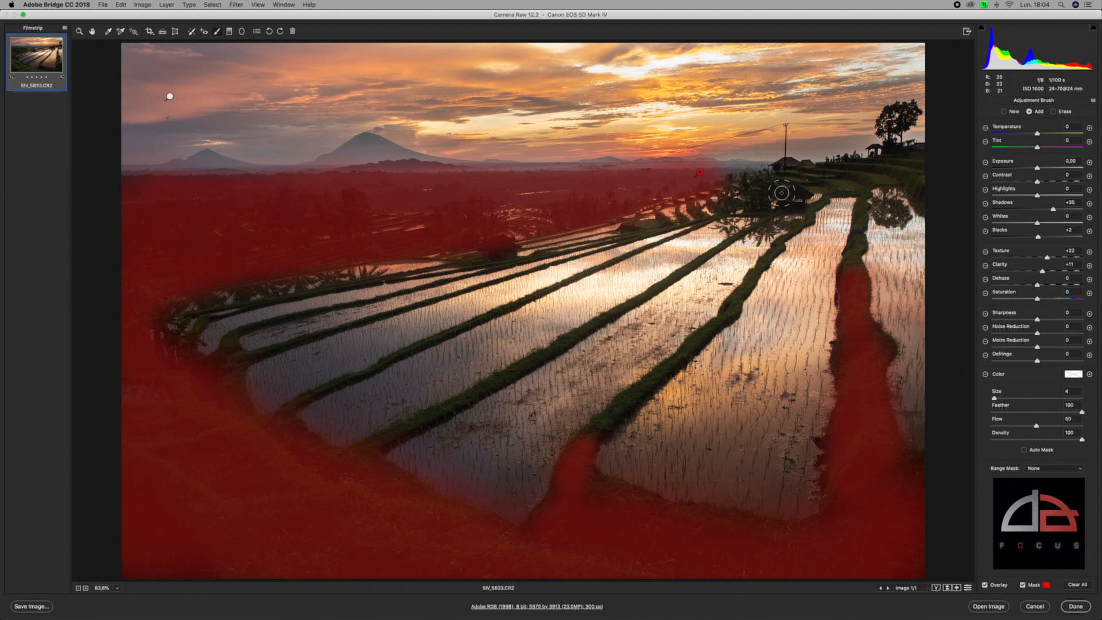
left_click_drag(779, 183, 910, 160)
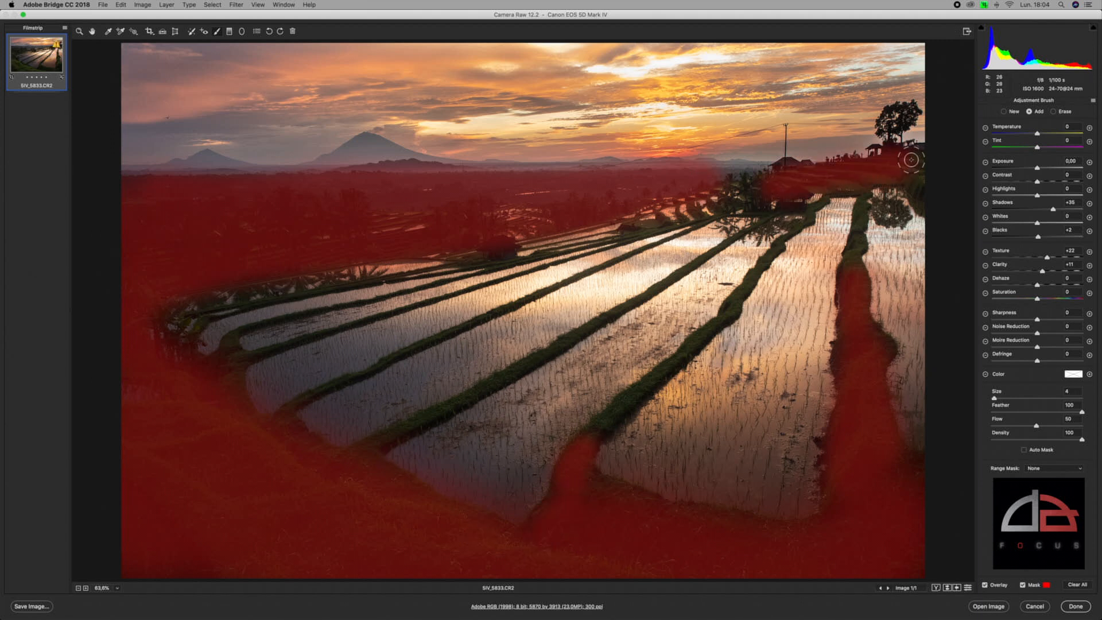
left_click_drag(743, 189, 706, 191)
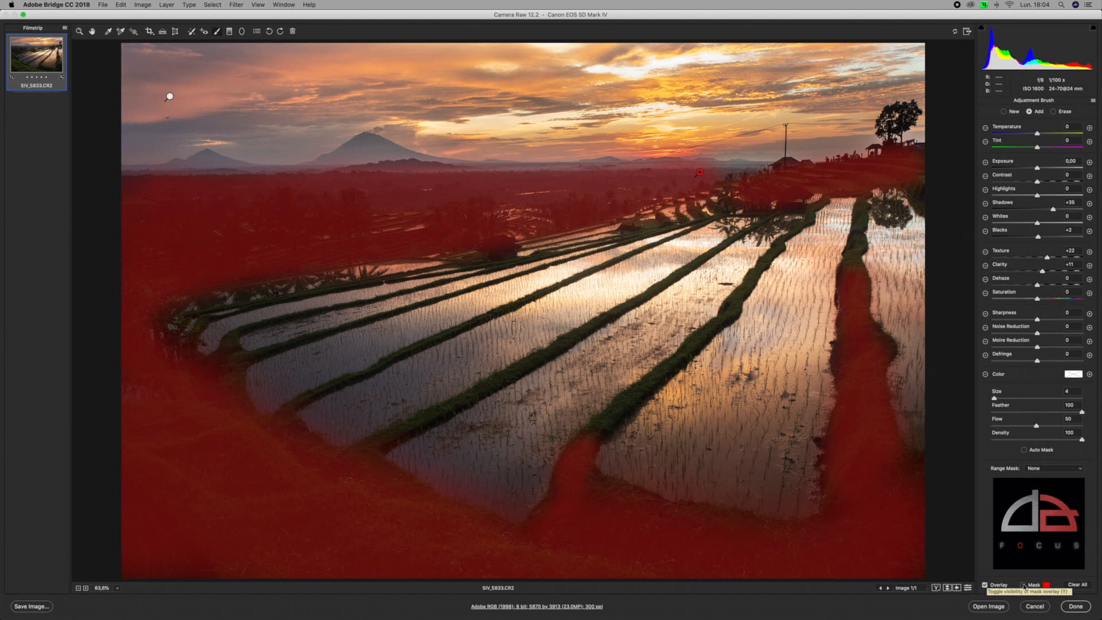
left_click(1023, 584)
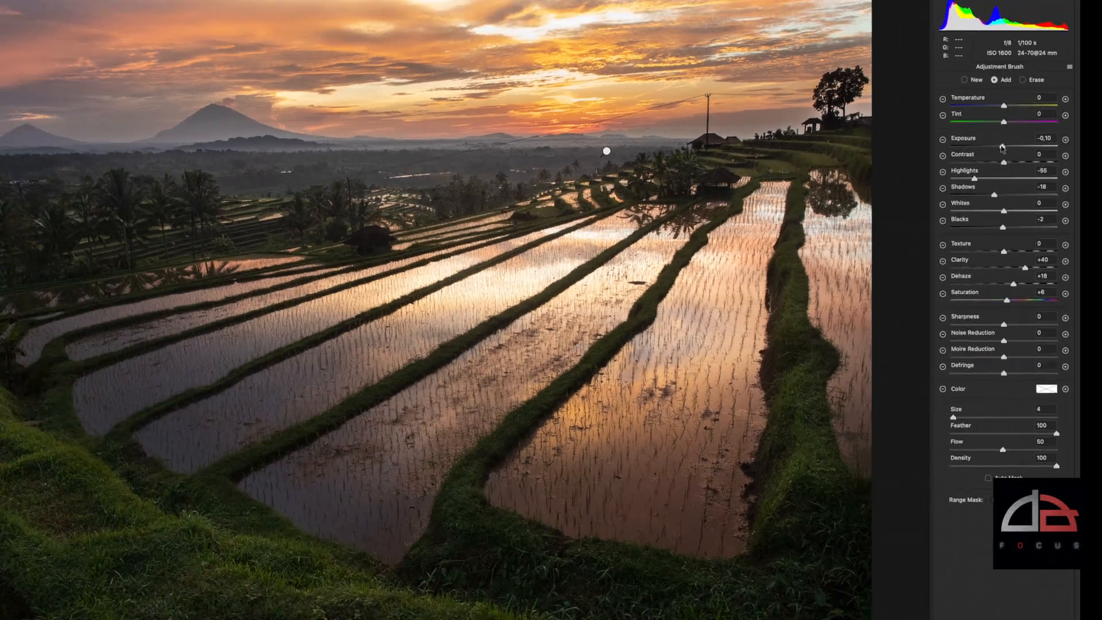
Step: Reselect the sky adjustment and set its Exposure to 0.00
left_click_drag(858, 97, 956, 104)
left_click_drag(1098, 171, 1099, 170)
mouse_move(964, 171)
left_mouse_down()
mouse_move(1083, 168)
mouse_move(1036, 170)
left_mouse_up()
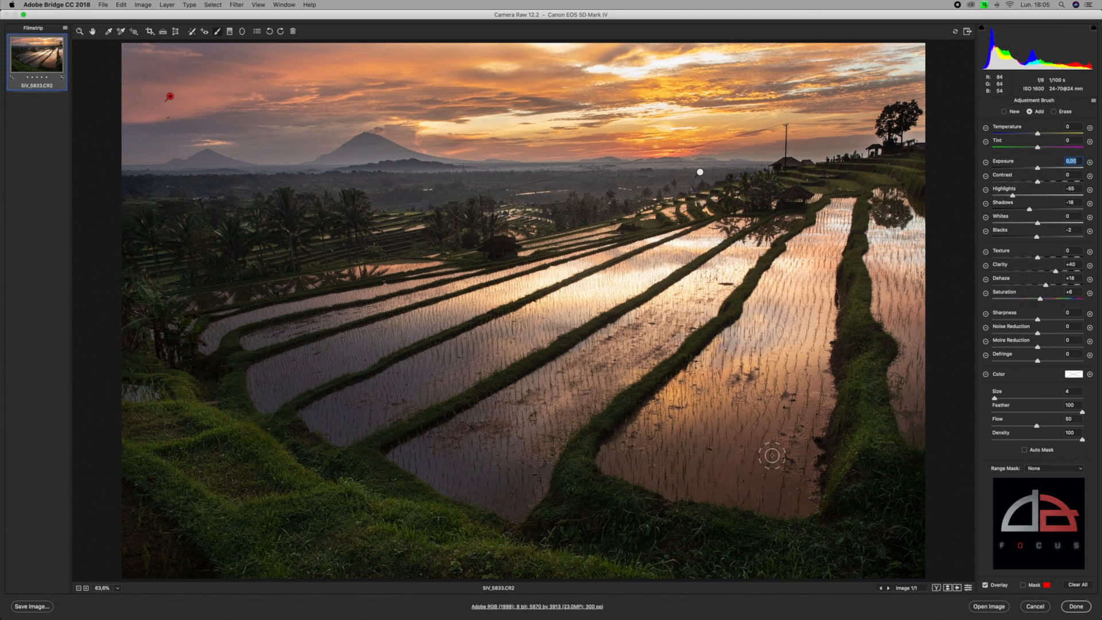
Step: Start a new adjustment, reset the local correction settings and turn on the mask overlay
left_click(1004, 113)
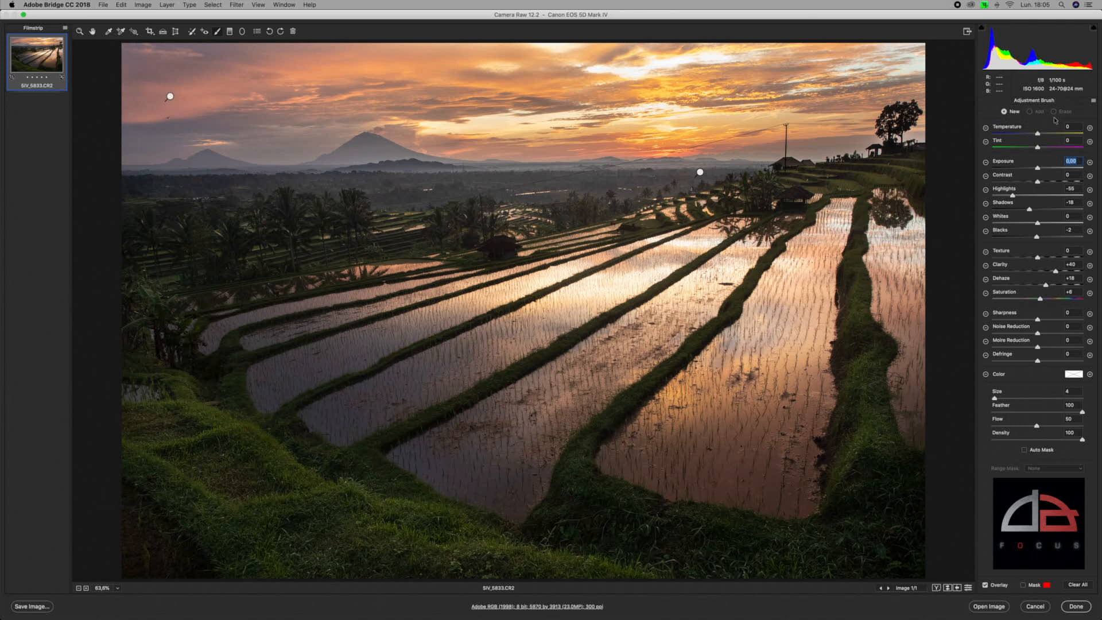
left_click(1093, 101)
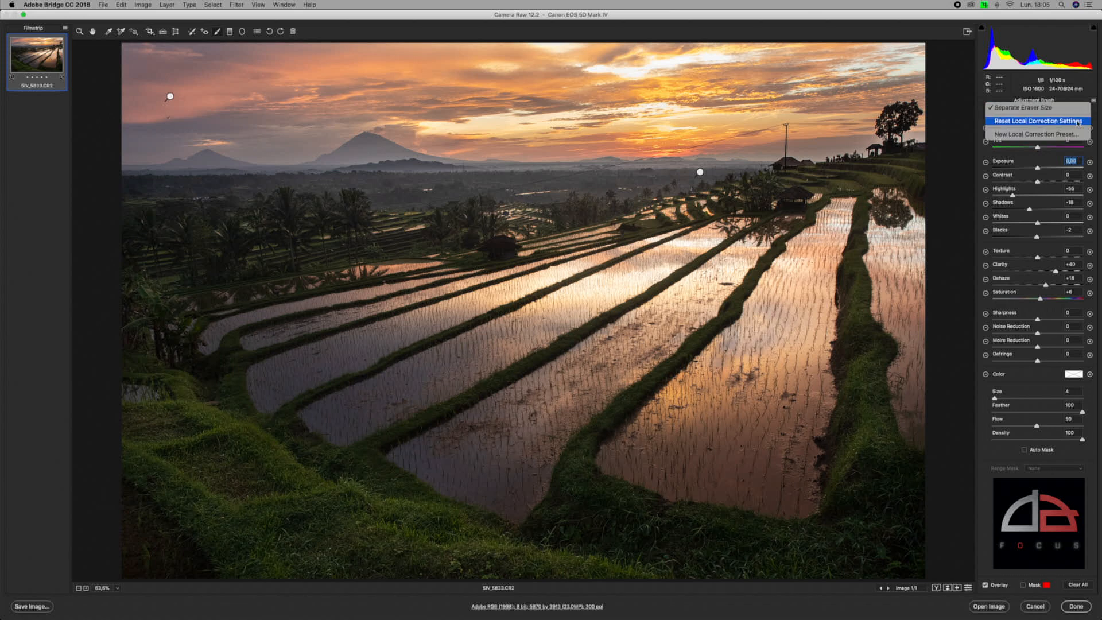
left_click(1078, 121)
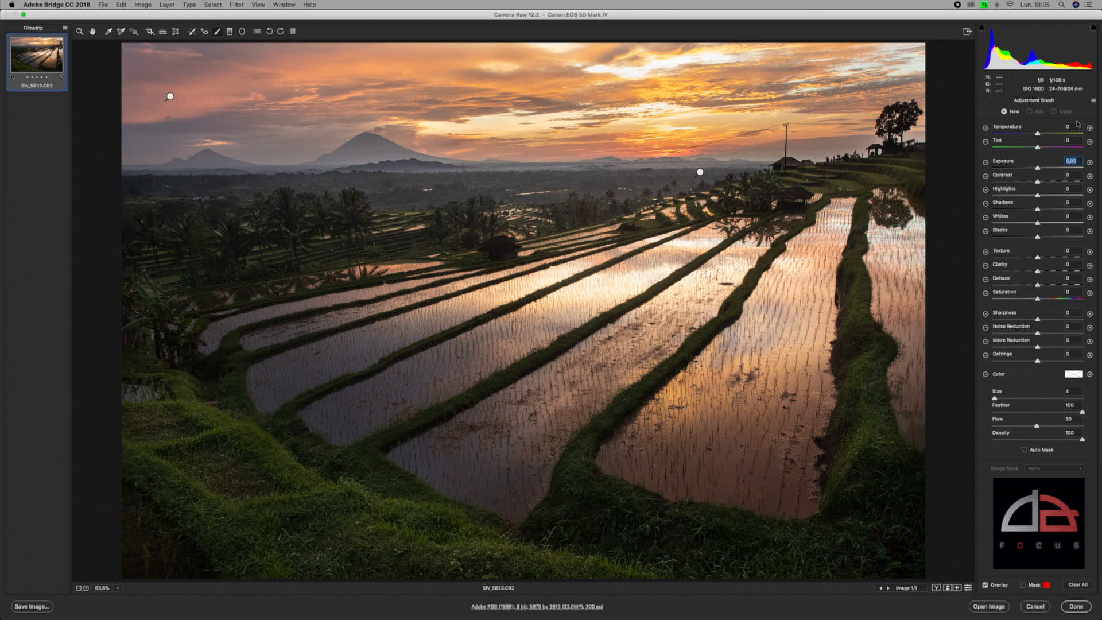
left_click(1023, 585)
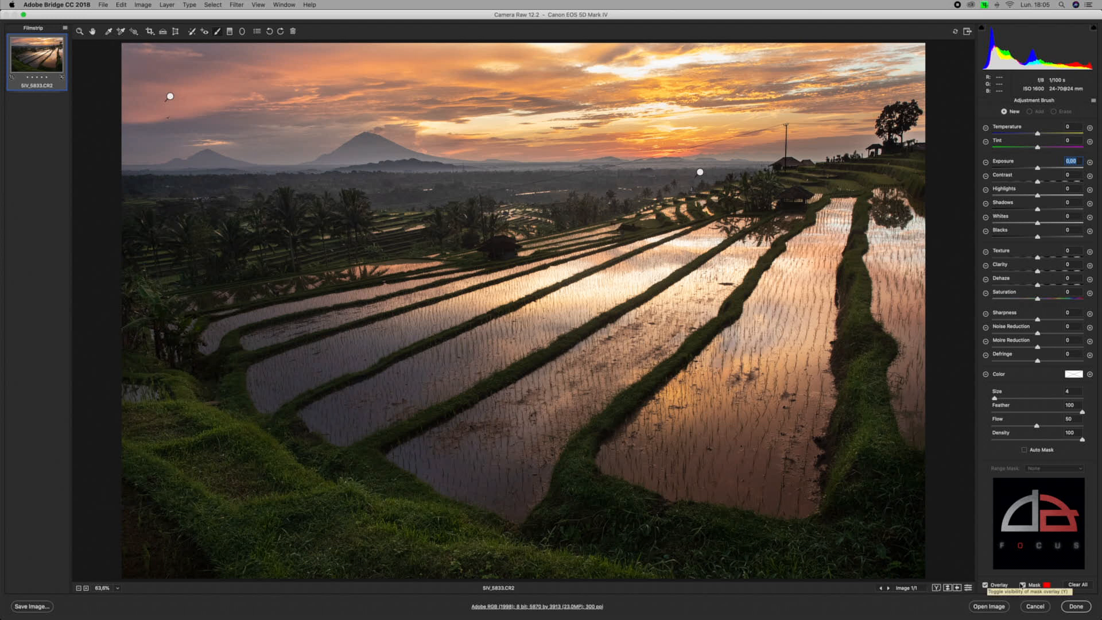
Step: Enlarge the brush to about size 11 and paint the large flooded paddy beside the wide grassy bank
left_click(745, 409)
left_click_drag(745, 409, 752, 411)
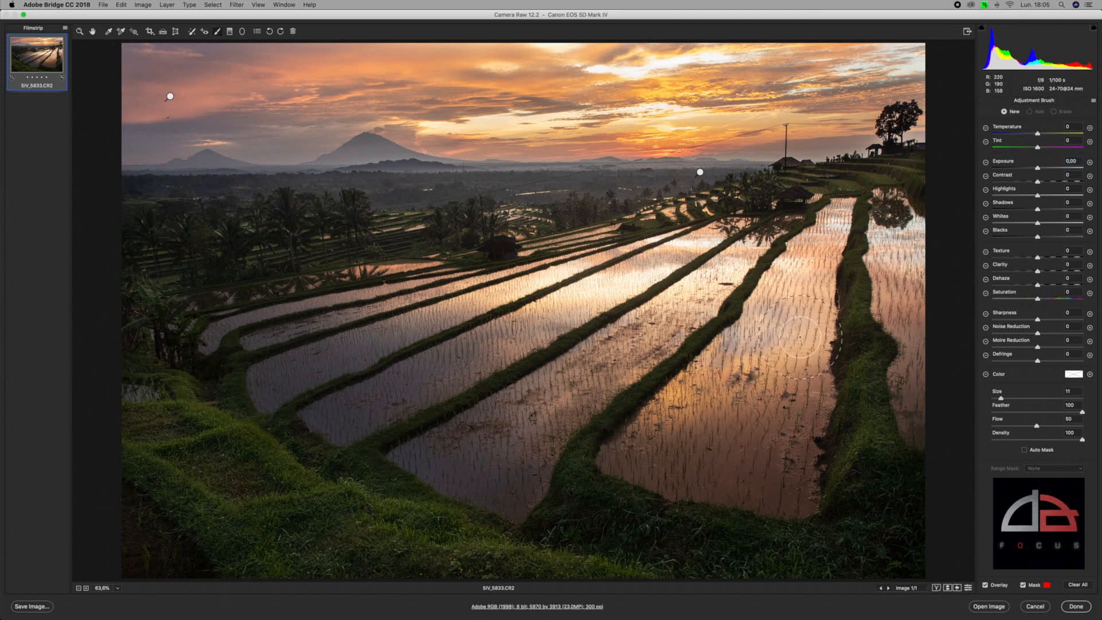
left_click_drag(798, 338, 796, 338)
mouse_move(654, 451)
left_mouse_down()
mouse_move(644, 449)
mouse_move(734, 378)
mouse_move(785, 313)
mouse_move(797, 270)
left_mouse_up()
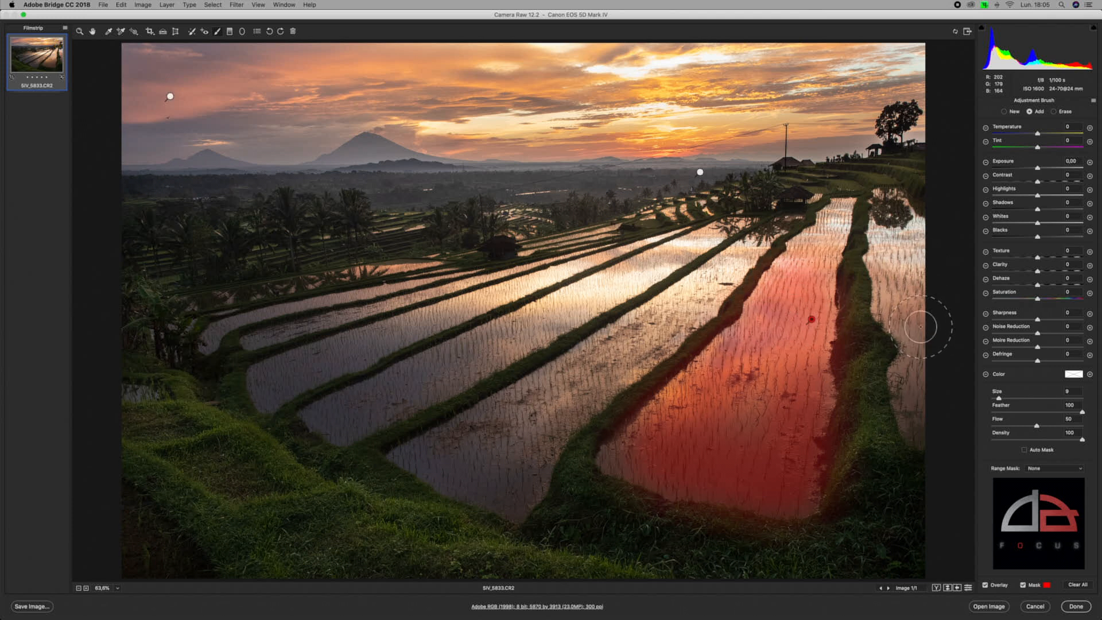
Step: Shrink the brush and paint the far end of the paddy at the photo's right edge, including the tree's reflection
key("bracketleft")
key("bracketleft")
key("bracketleft")
key("bracketright")
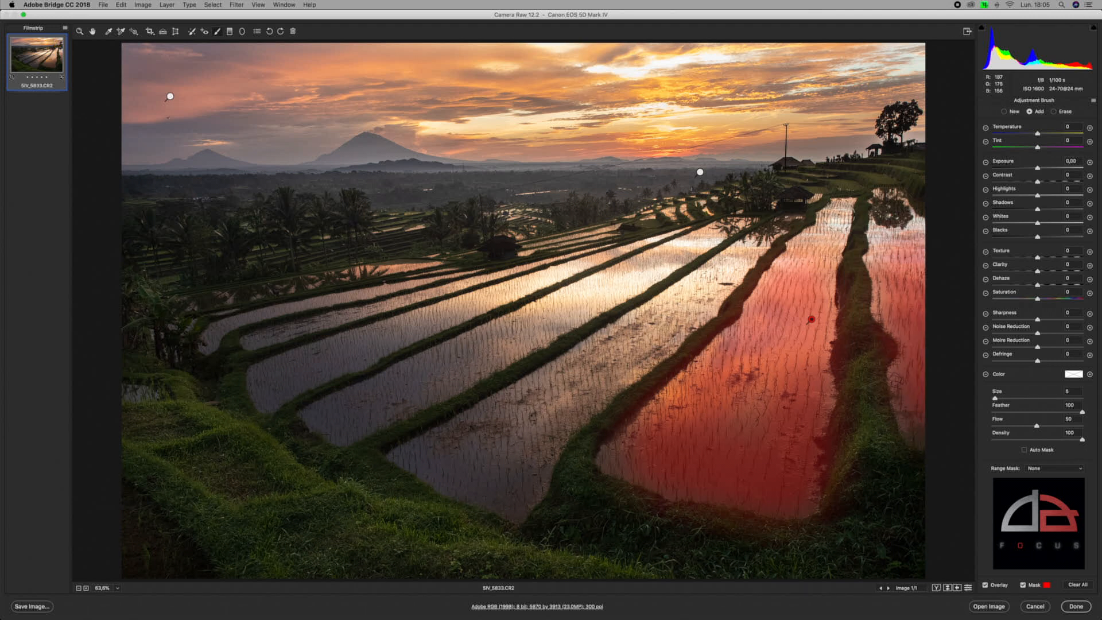
mouse_move(895, 208)
left_mouse_down()
mouse_move(888, 249)
mouse_move(925, 237)
left_mouse_up()
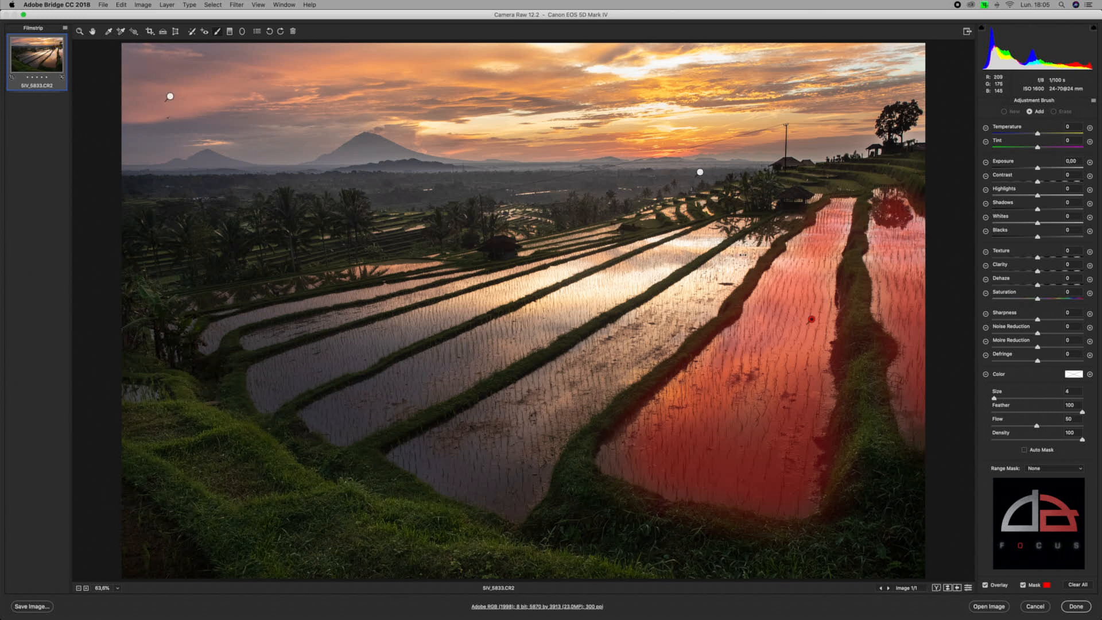
Step: Paint the next two paddies on the left of the large one with a size 4 brush
left_click_drag(757, 236, 515, 400)
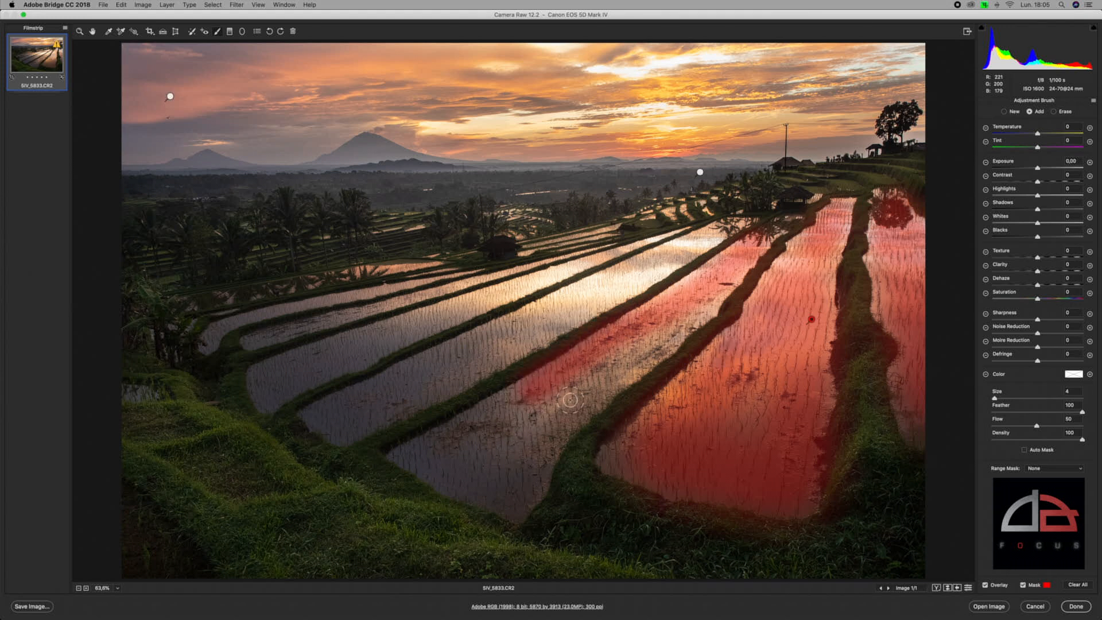
mouse_move(727, 270)
left_mouse_down()
mouse_move(656, 312)
mouse_move(733, 260)
mouse_move(641, 354)
mouse_move(545, 417)
mouse_move(630, 359)
mouse_move(566, 376)
left_mouse_up()
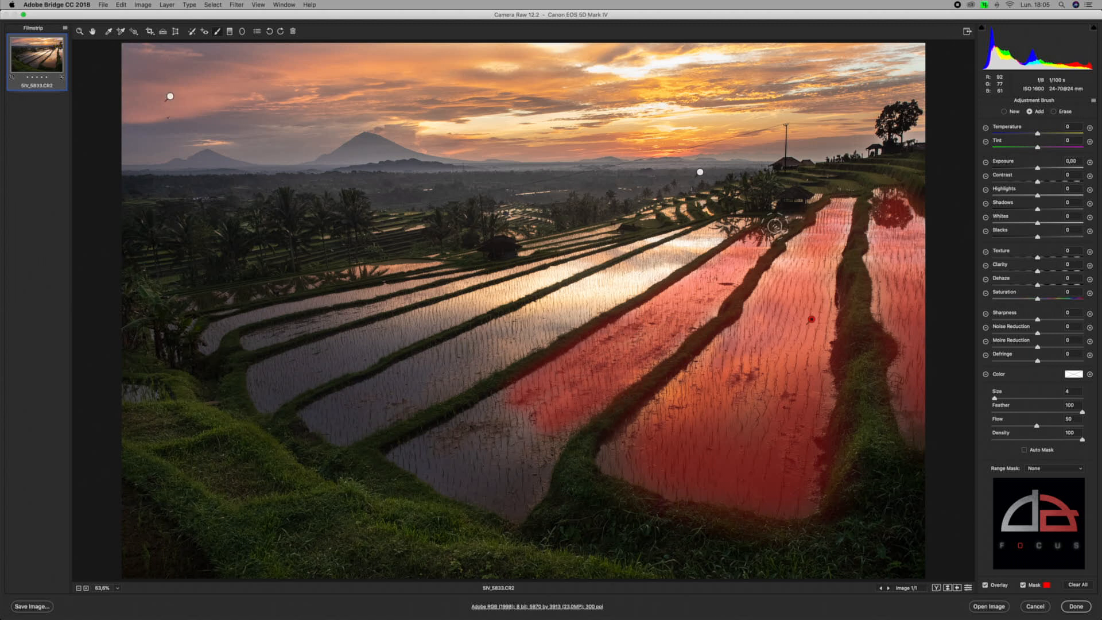
mouse_move(726, 225)
left_mouse_down()
mouse_move(537, 326)
mouse_move(463, 349)
mouse_move(603, 297)
mouse_move(660, 263)
mouse_move(378, 411)
mouse_move(351, 421)
mouse_move(321, 413)
mouse_move(407, 384)
mouse_move(447, 356)
mouse_move(318, 415)
mouse_move(359, 427)
mouse_move(433, 392)
left_mouse_up()
Step: Enlarge the brush to size 7, fill the unpainted near end of the second paddy and paint the next paddy on the left
right_click(518, 473)
left_click_drag(518, 473, 523, 473)
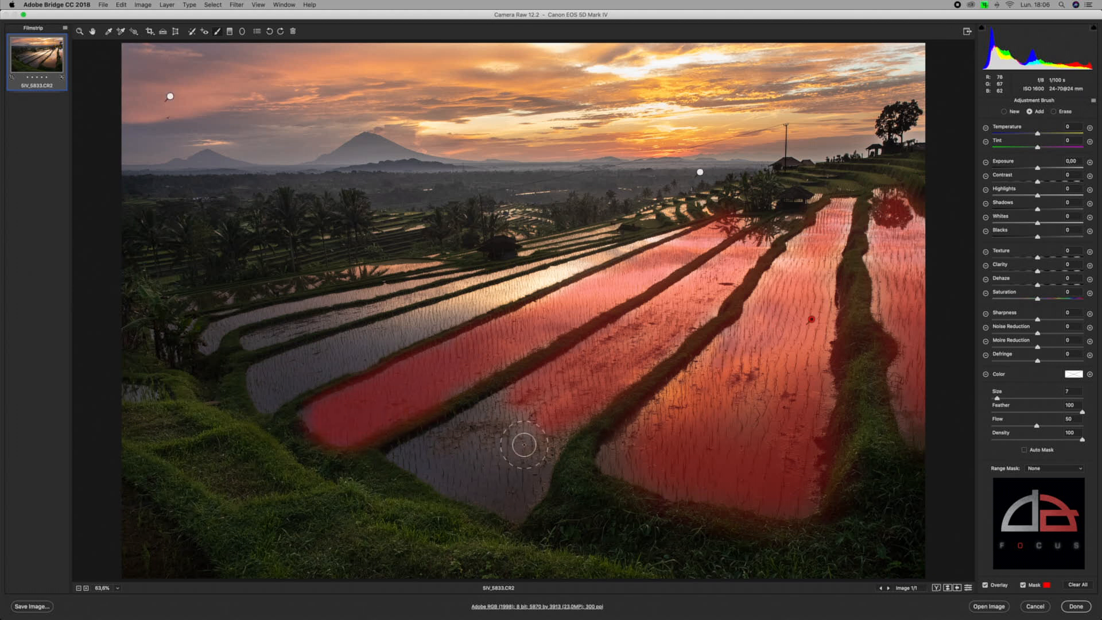
mouse_move(517, 408)
left_mouse_down()
mouse_move(413, 456)
mouse_move(502, 505)
mouse_move(548, 414)
mouse_move(519, 453)
mouse_move(472, 438)
mouse_move(450, 414)
left_mouse_up()
mouse_move(311, 363)
left_mouse_down()
mouse_move(267, 377)
mouse_move(574, 256)
left_mouse_up()
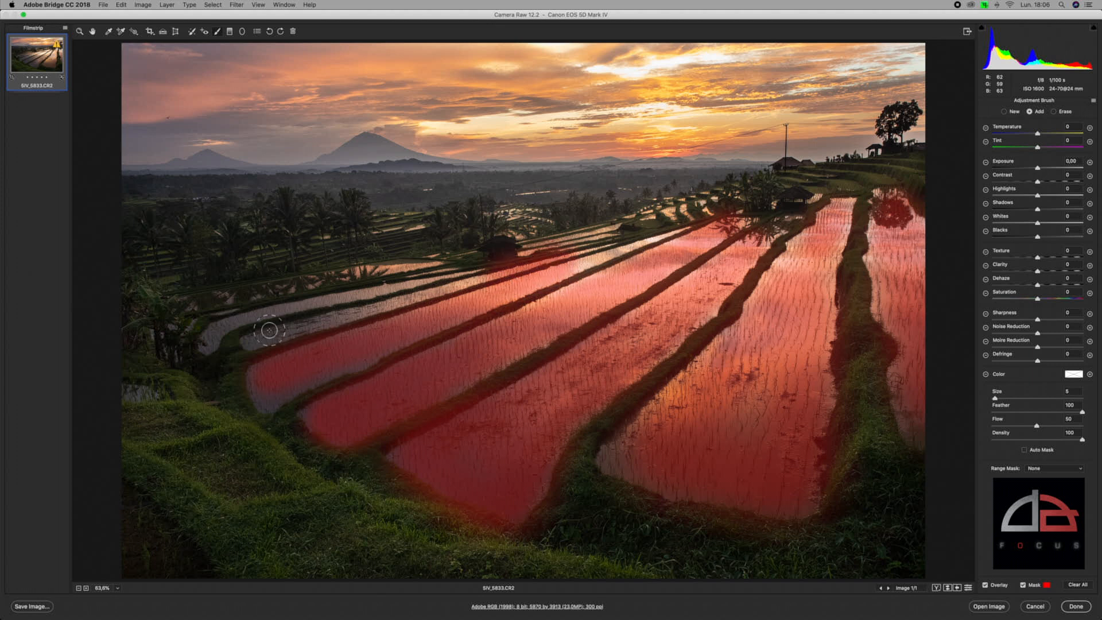
Step: Paint the remaining narrow paddies on the left, touch up the gaps with a size 3 brush and hide the mask overlay
mouse_move(253, 337)
left_mouse_down()
mouse_move(265, 331)
mouse_move(241, 322)
mouse_move(270, 318)
left_mouse_up()
mouse_move(266, 373)
left_mouse_down()
mouse_move(263, 397)
mouse_move(338, 370)
left_mouse_up()
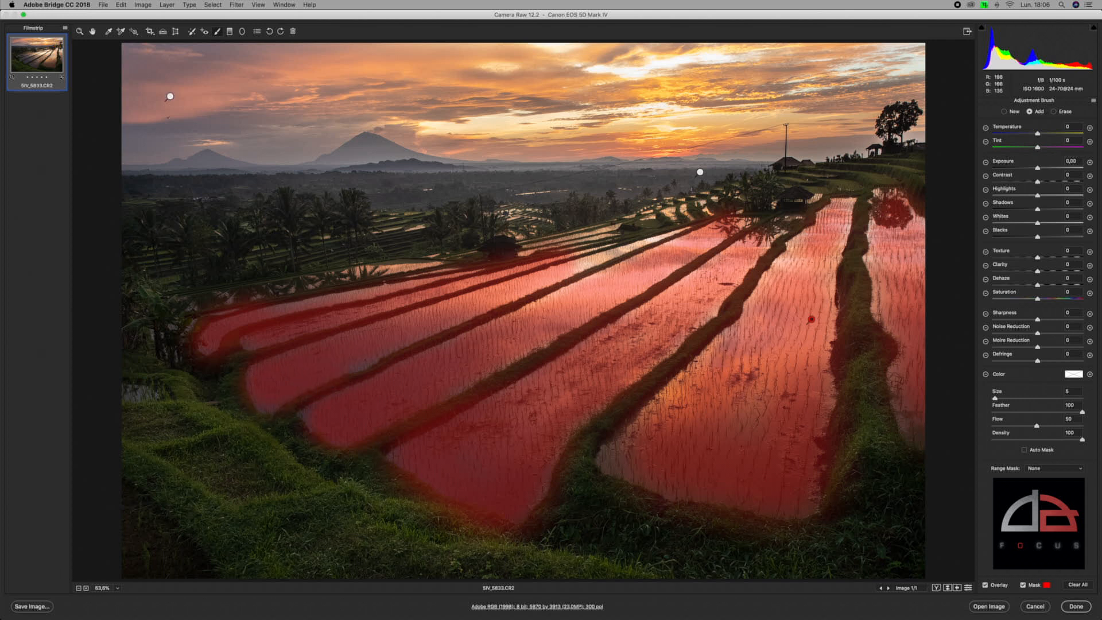
key("bracketleft")
mouse_move(607, 285)
left_mouse_down()
mouse_move(581, 265)
mouse_move(633, 251)
left_mouse_up()
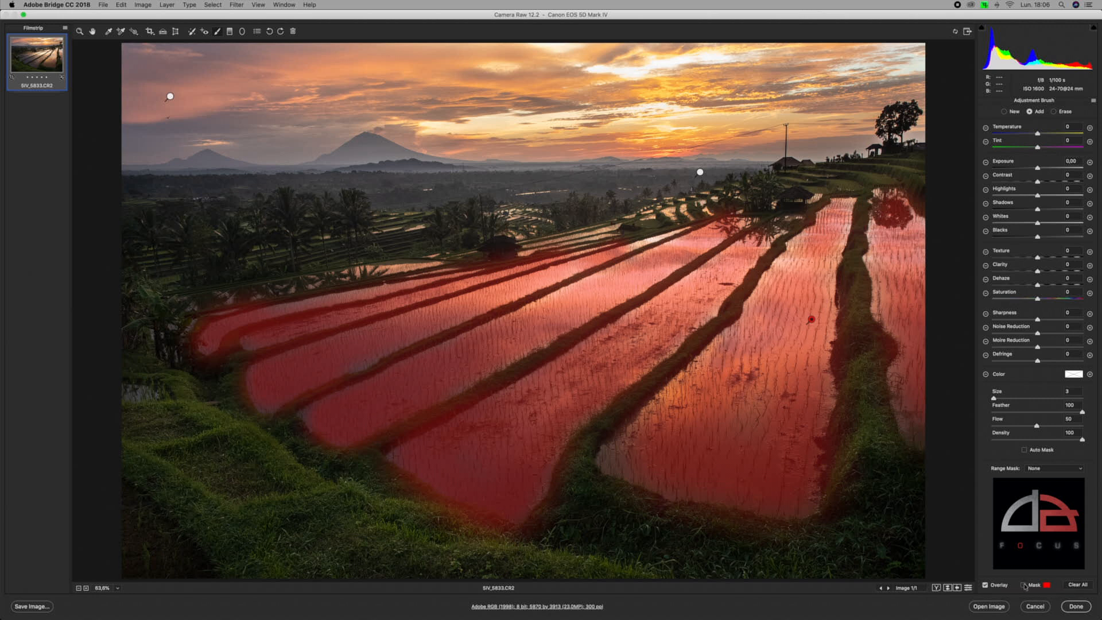
left_click(1024, 585)
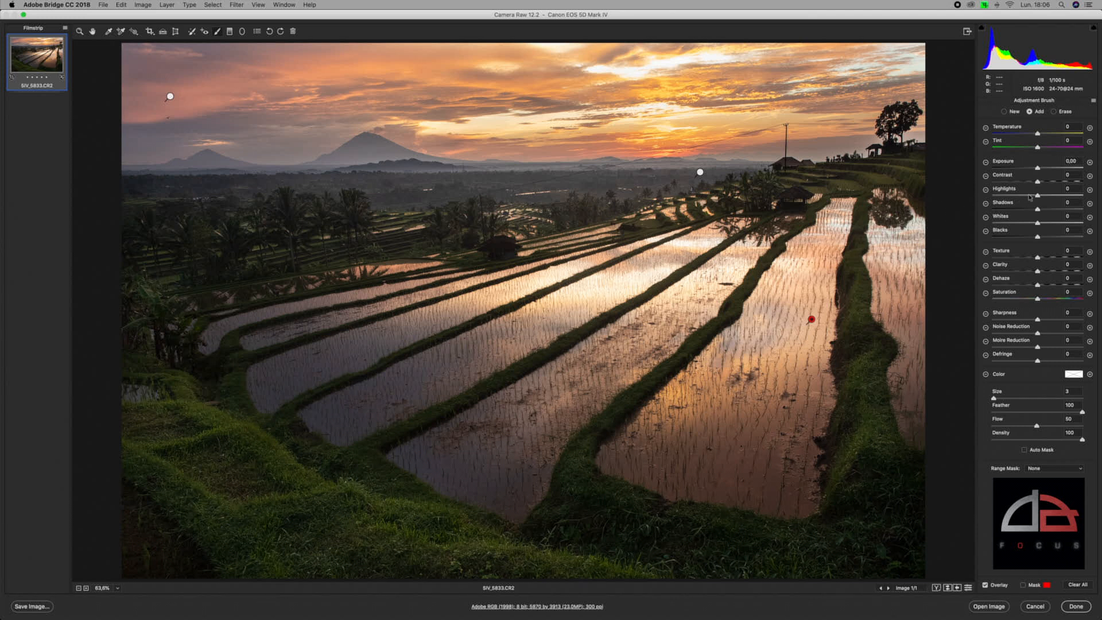
Step: Set the water adjustment's Highlights -51, Texture +15, Clarity +41 and Saturation +18, and hide its mask overlay
left_click_drag(1037, 197, 1036, 197)
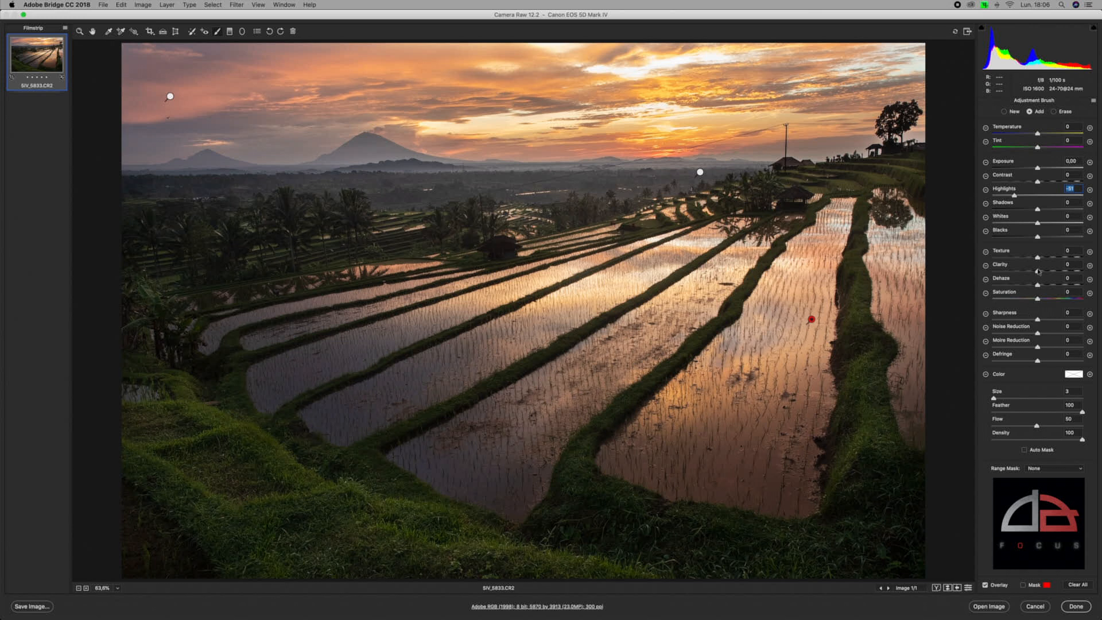
left_click_drag(1037, 259, 1053, 275)
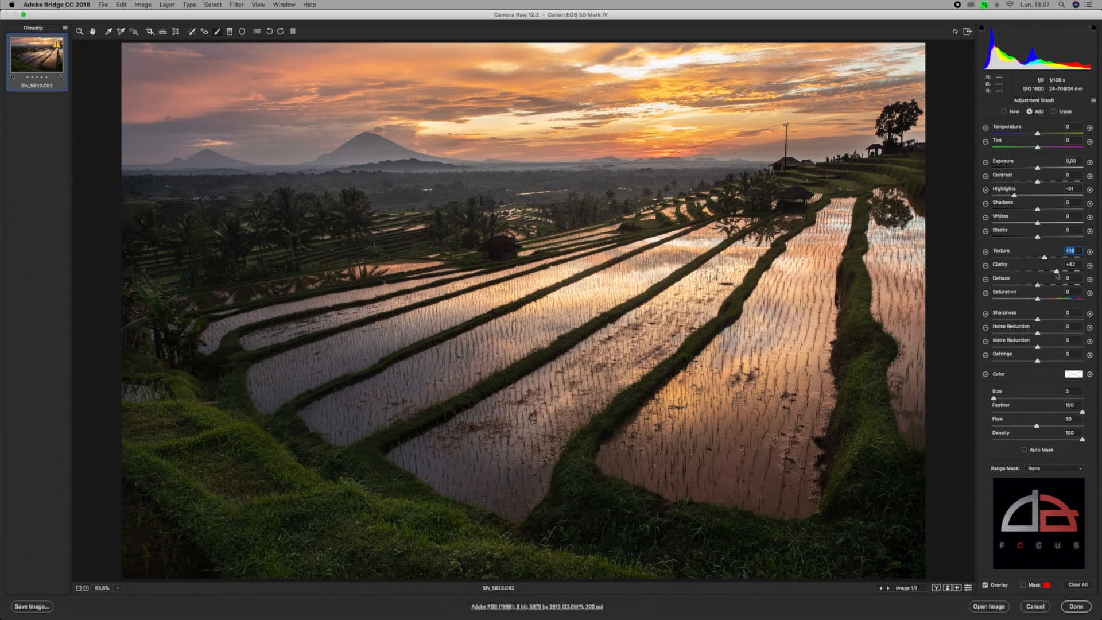
left_click_drag(1056, 275, 1047, 302)
left_click_drag(1045, 302, 1045, 302)
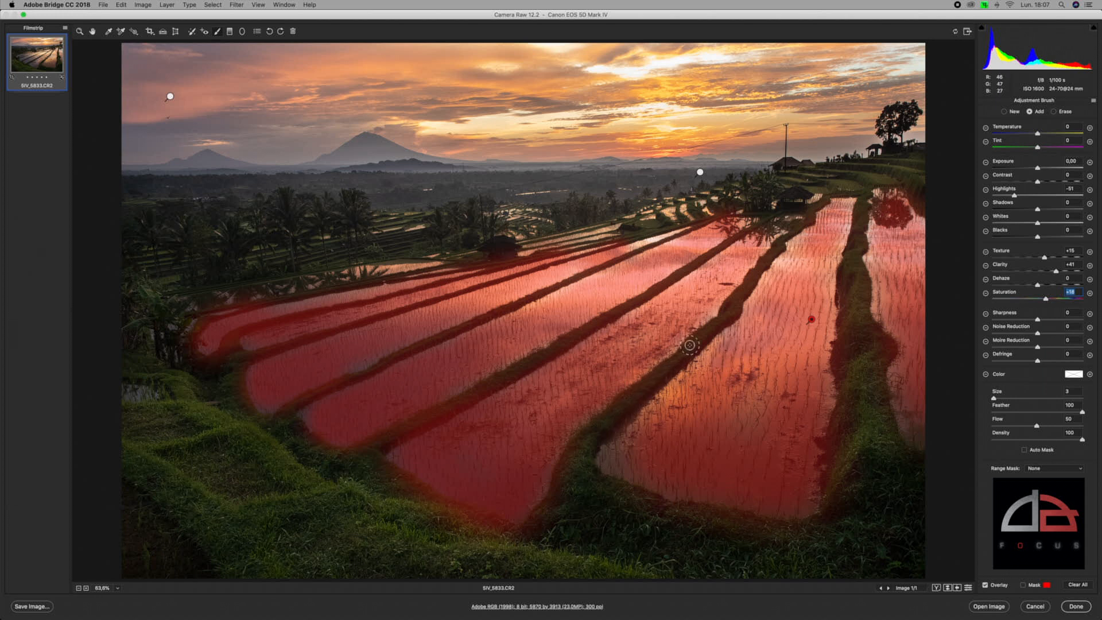
key("y")
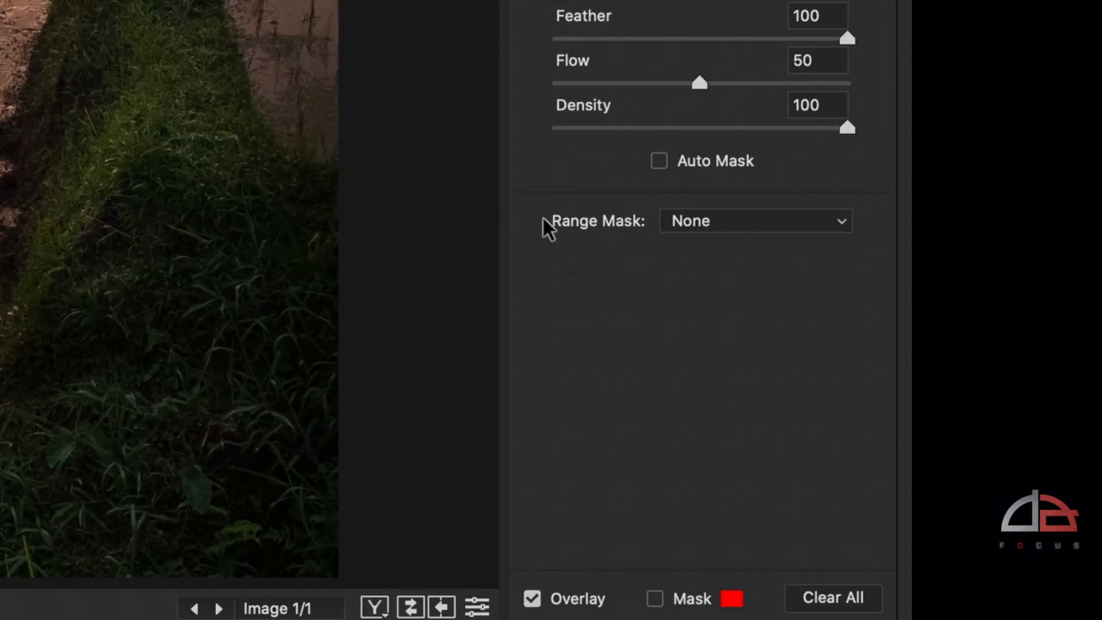
Step: Enable Auto Mask and the mask overlay, start a new adjustment and paint the long central paddy between its dikes
left_click(658, 160)
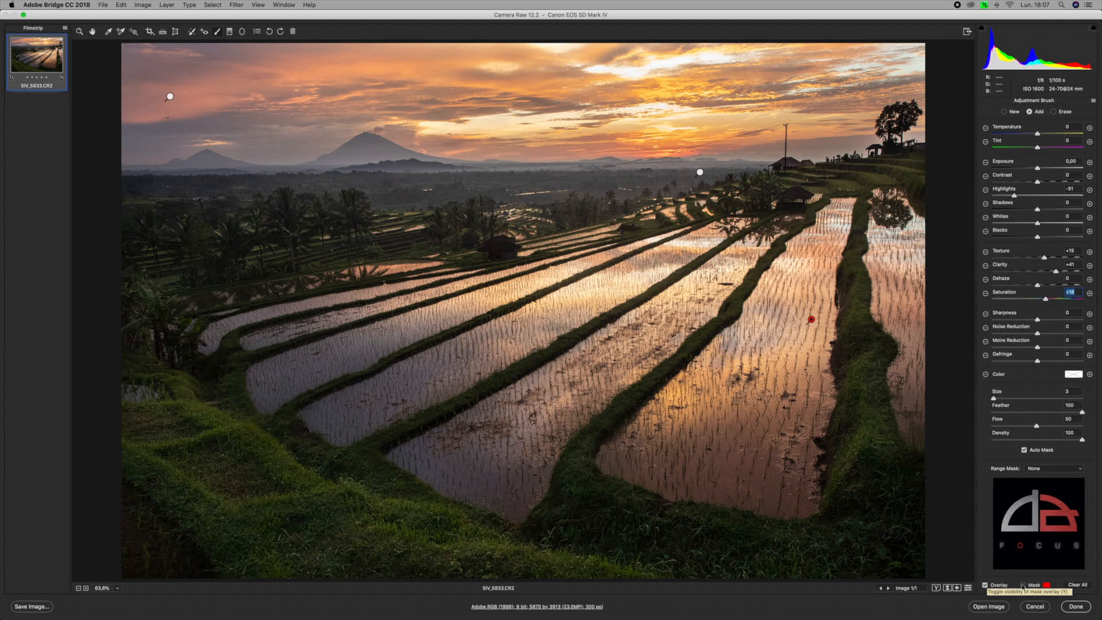
left_click(1021, 585)
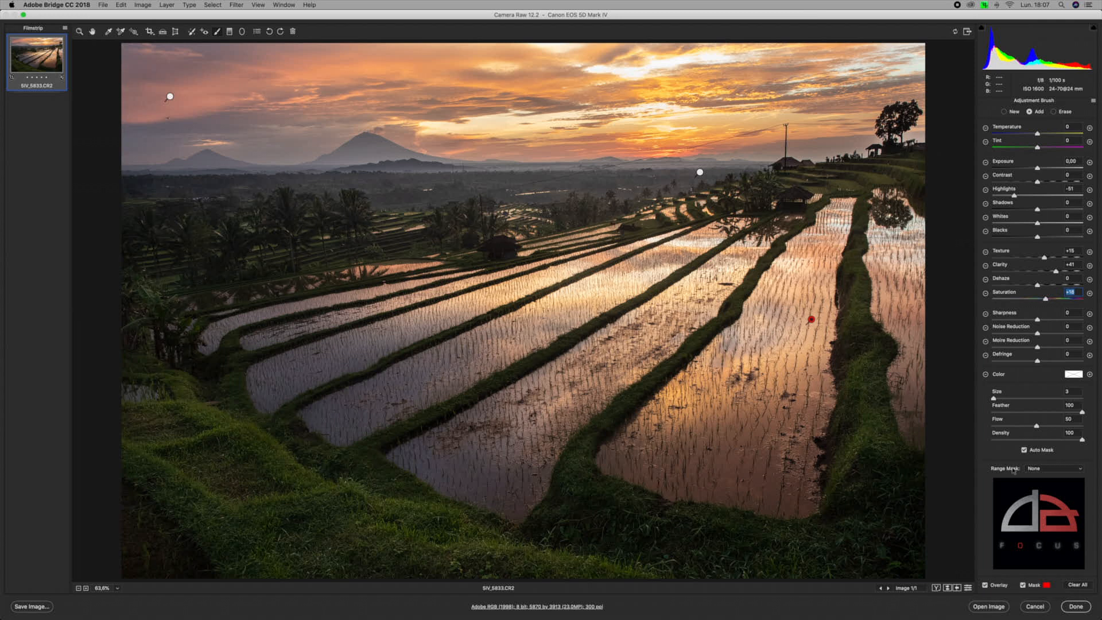
left_click(1004, 112)
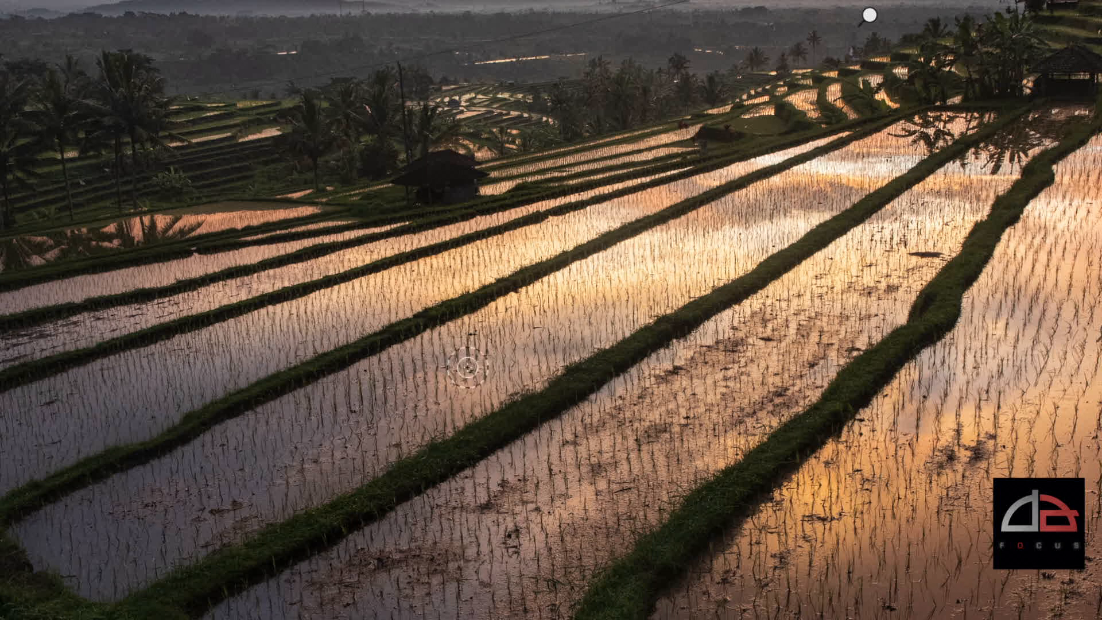
mouse_move(396, 401)
left_mouse_down()
mouse_move(48, 529)
mouse_move(891, 153)
left_mouse_up()
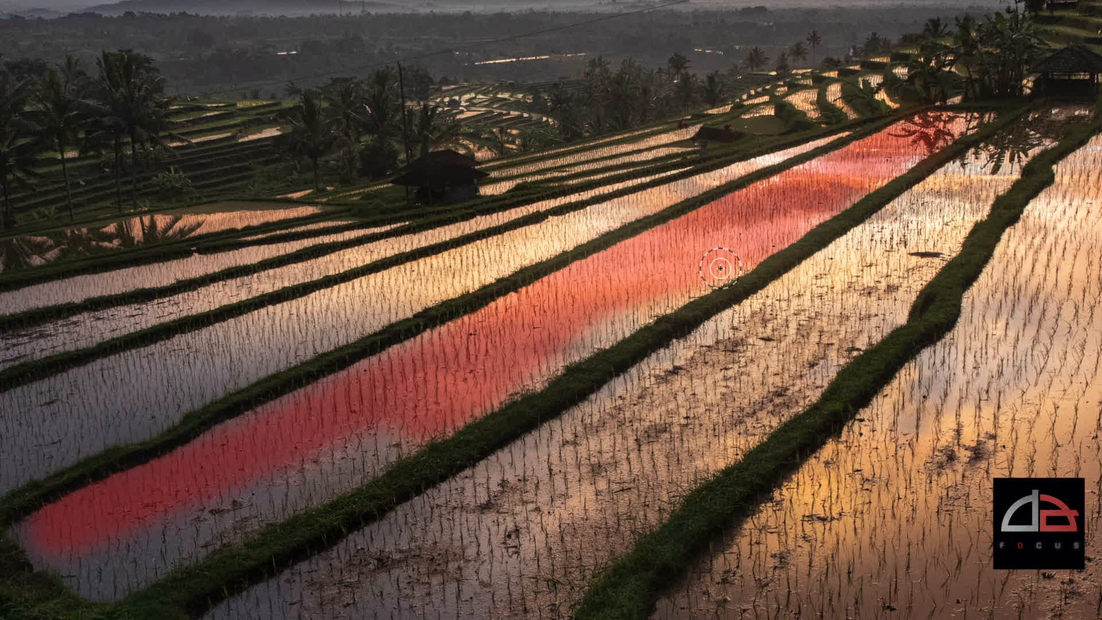
mouse_move(572, 344)
left_mouse_down()
mouse_move(125, 570)
mouse_move(70, 561)
mouse_move(38, 537)
mouse_move(45, 550)
mouse_move(39, 536)
mouse_move(71, 551)
mouse_move(108, 540)
mouse_move(293, 462)
mouse_move(161, 546)
mouse_move(120, 556)
mouse_move(211, 457)
mouse_move(439, 350)
mouse_move(312, 478)
mouse_move(500, 349)
mouse_move(622, 297)
mouse_move(803, 181)
mouse_move(942, 127)
mouse_move(826, 192)
mouse_move(942, 124)
left_mouse_up()
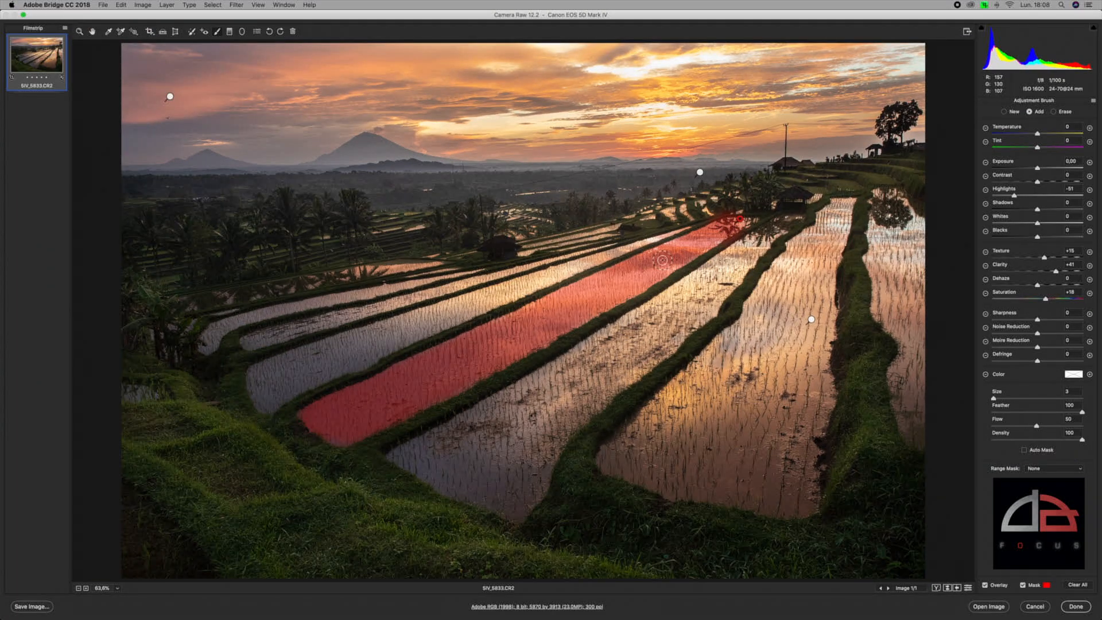
Step: Shrink the brush to size 2, touch up the far end of the central paddy's mask and hide the overlay
key("bracketleft")
left_click_drag(653, 258, 661, 252)
left_click_drag(739, 223, 668, 260)
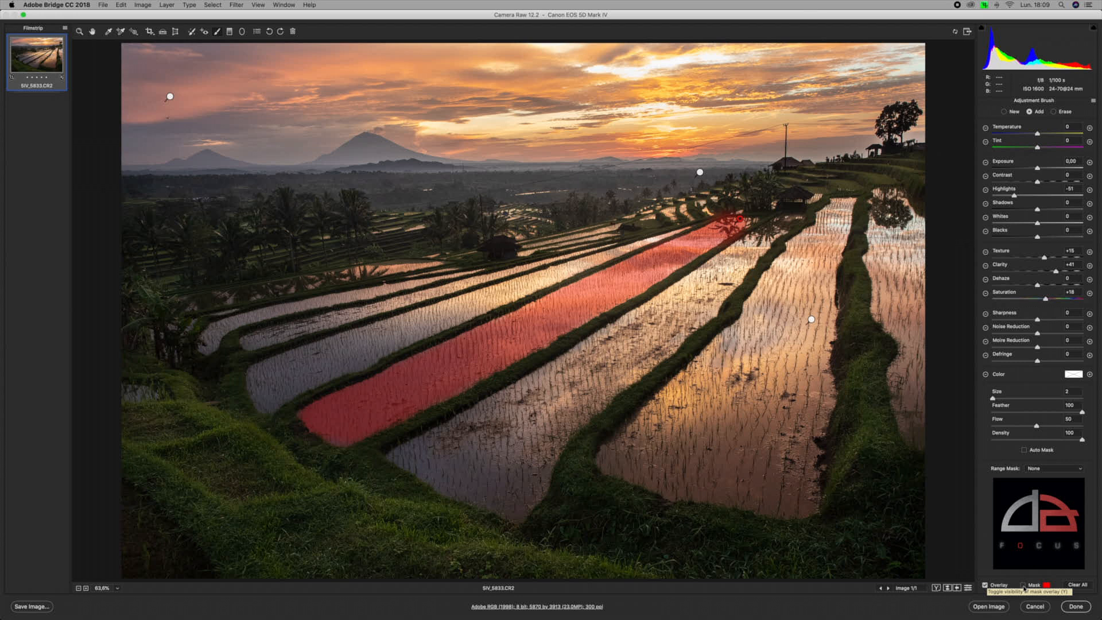
left_click(1022, 585)
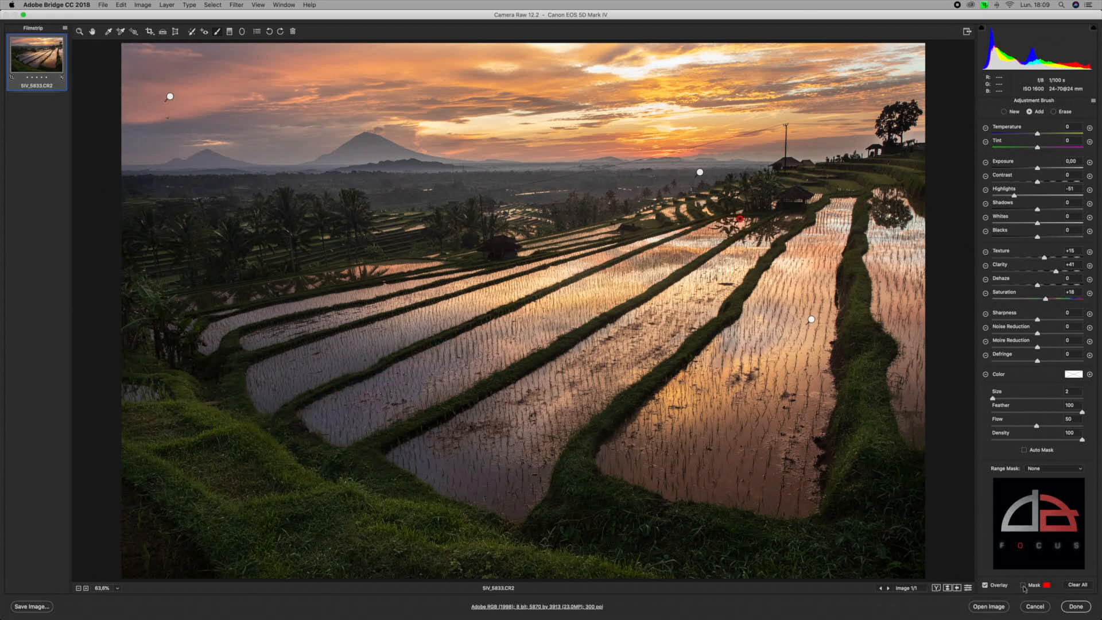
Step: Try a higher Exposure on the central paddy's adjustment and look through the Range Mask options
mouse_move(1039, 171)
left_mouse_down()
mouse_move(1059, 171)
mouse_move(1023, 170)
mouse_move(1055, 170)
mouse_move(1047, 172)
left_mouse_up()
double_click(1039, 171)
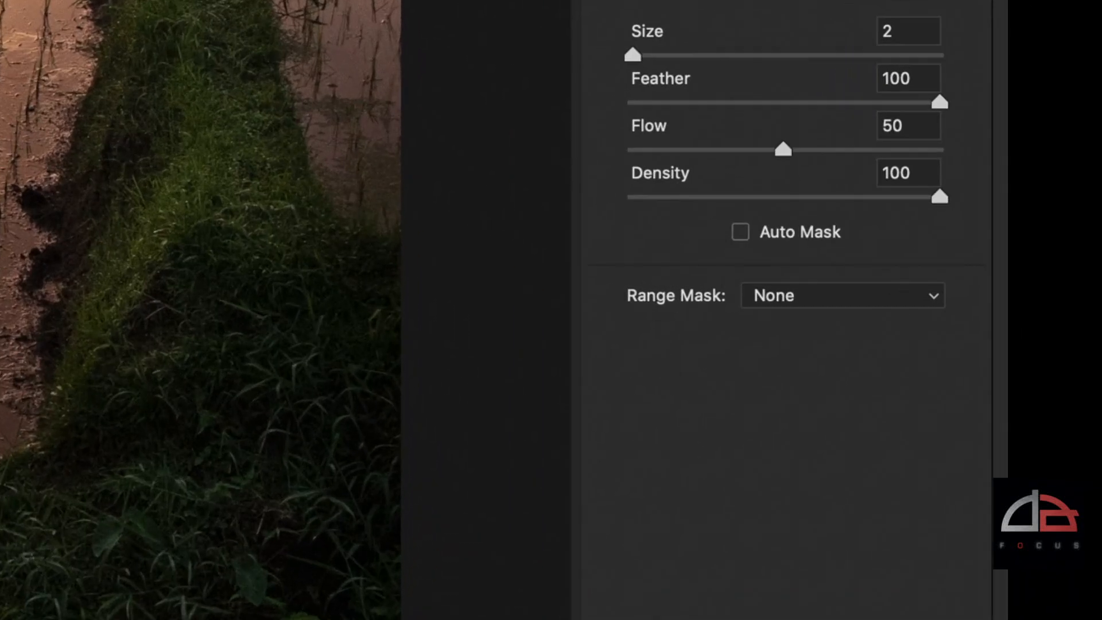
left_click(795, 295)
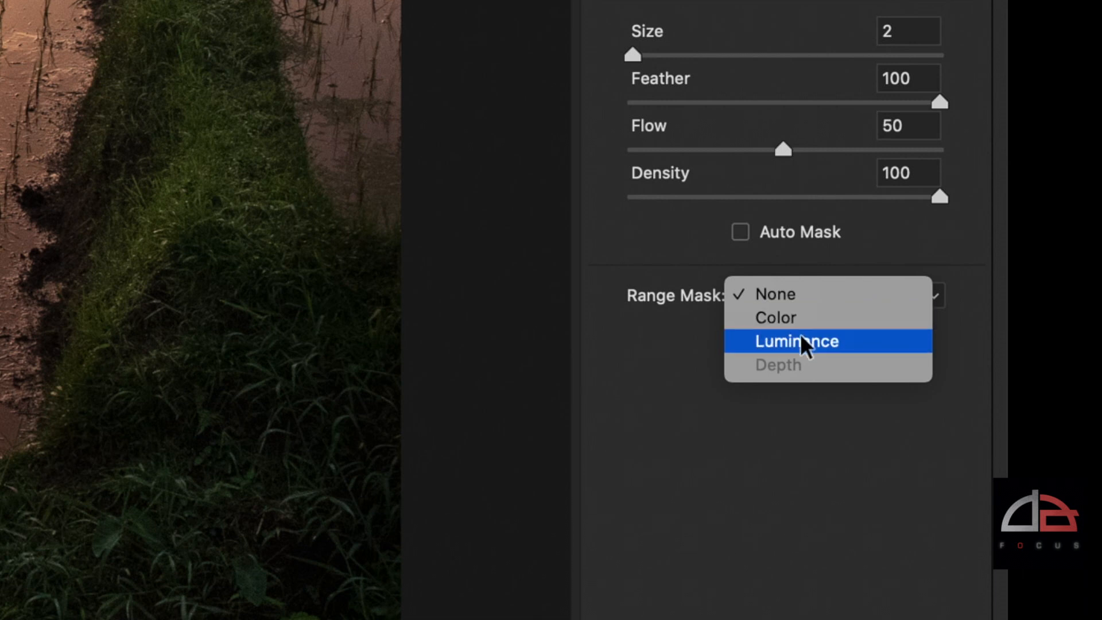
left_click(625, 384)
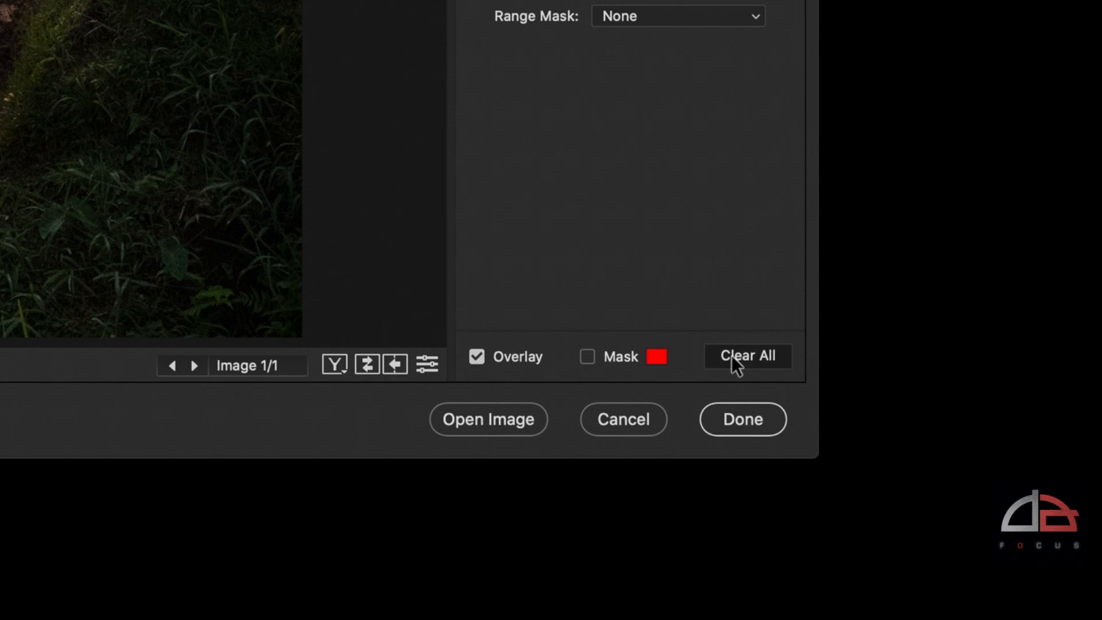
Step: Clear all brush adjustments and draw a vertical graduated filter from the photo's top edge down to just below the horizon
left_click(732, 358)
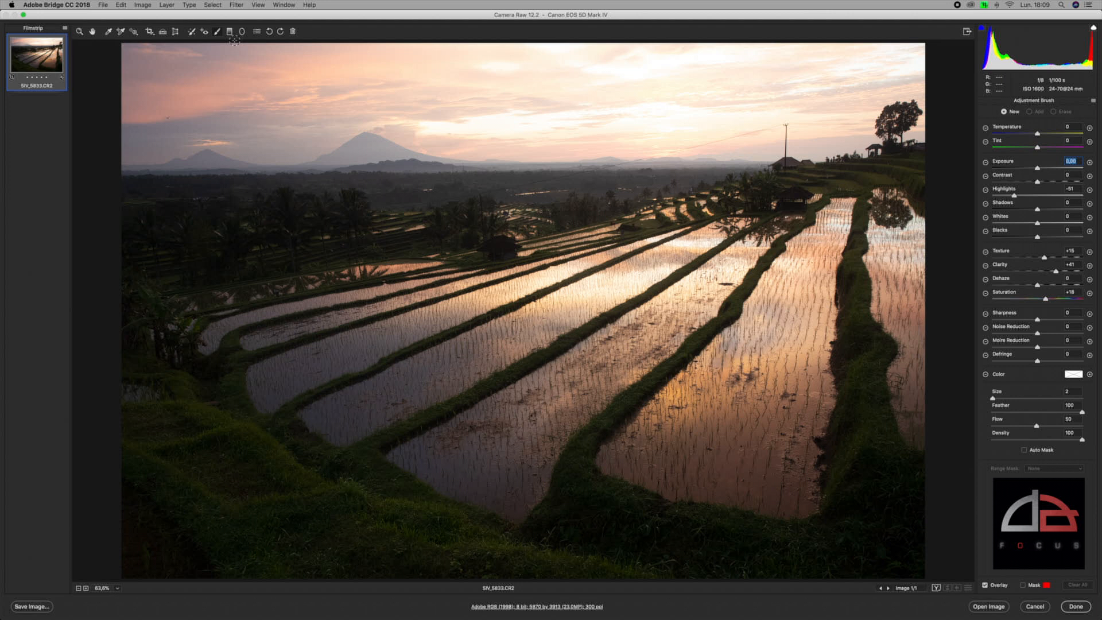
left_click(229, 32)
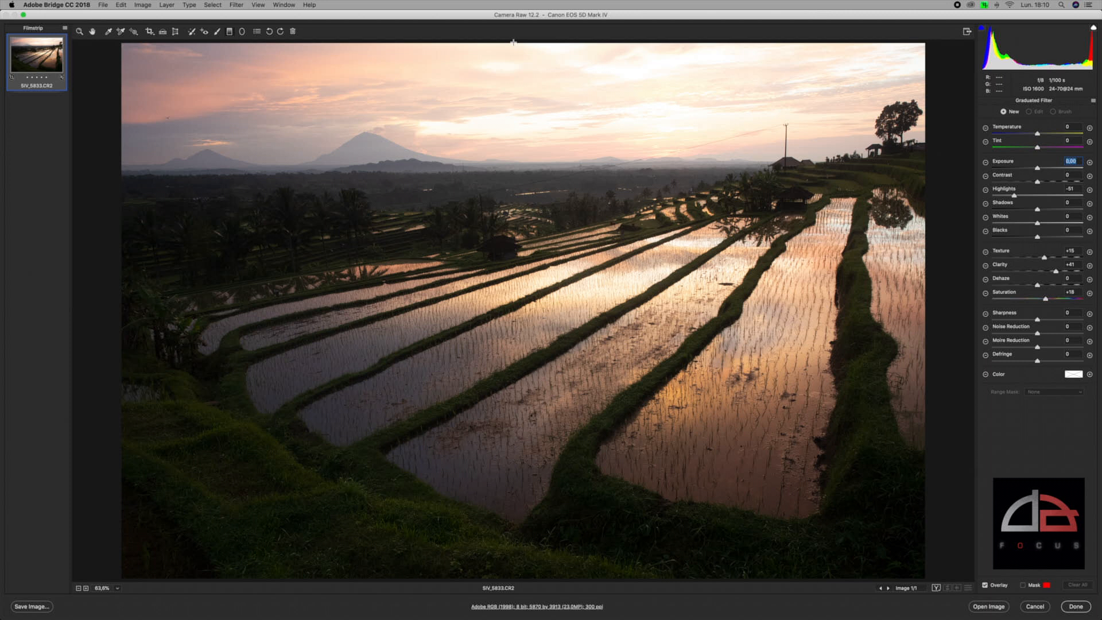
left_click_drag(513, 42, 513, 205)
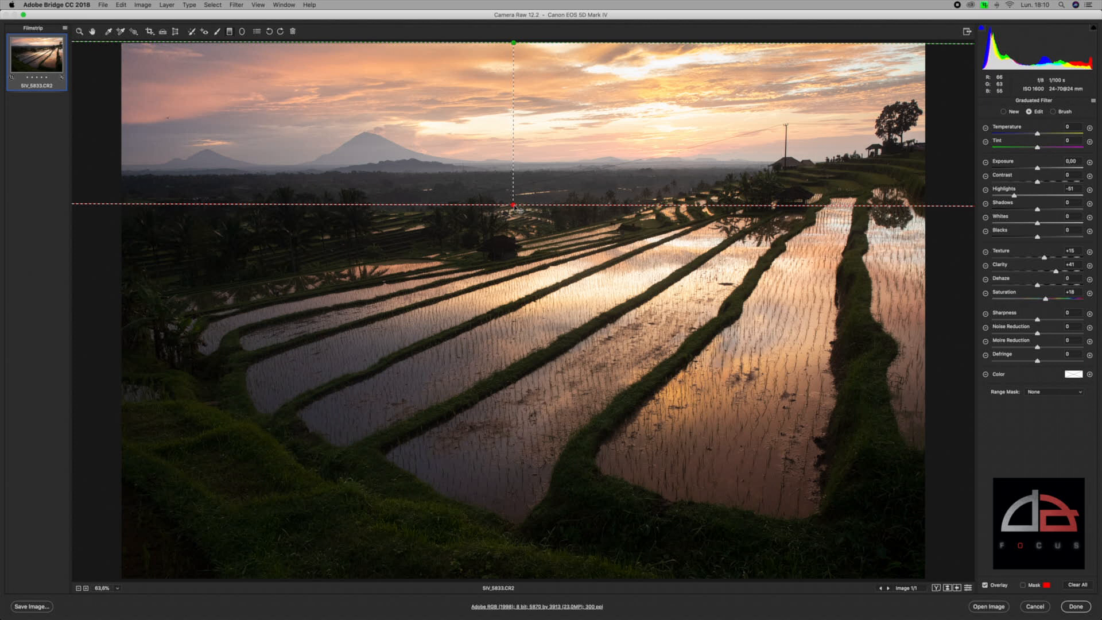
left_click_drag(513, 205, 514, 219)
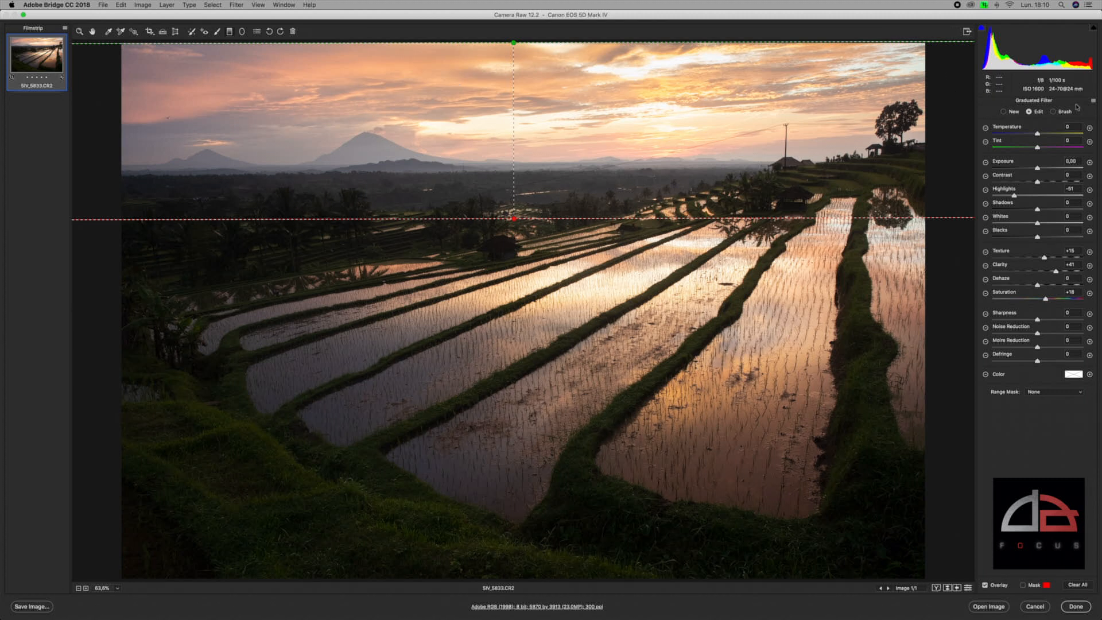
Step: Reset the graduated filter's local correction settings and set Highlights -50 and Shadows -25 for the sky
left_click(1094, 102)
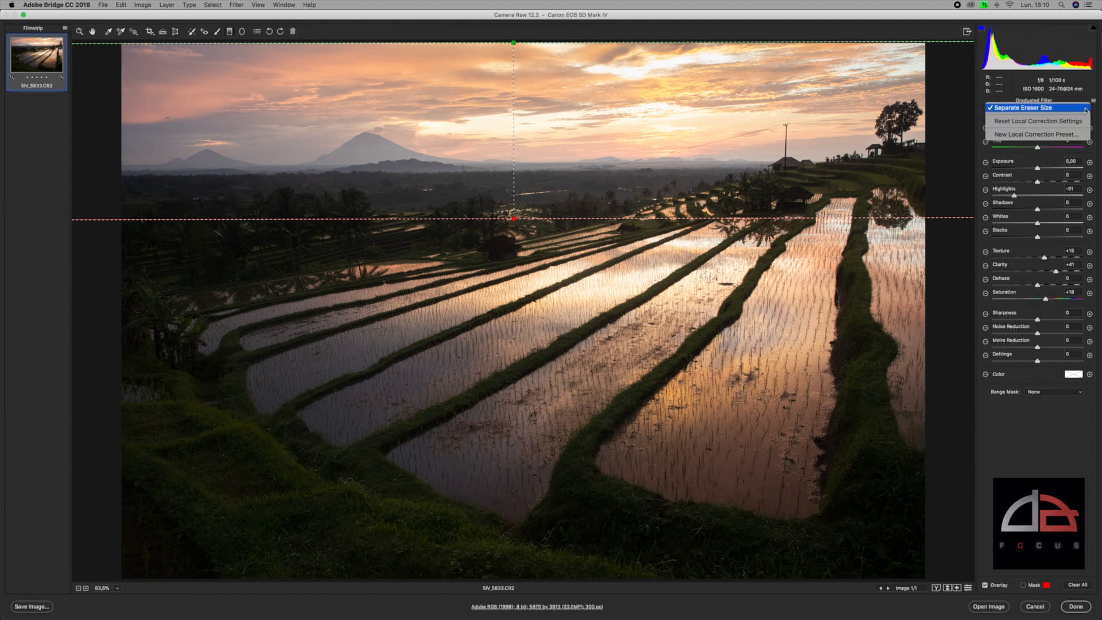
left_click(1080, 121)
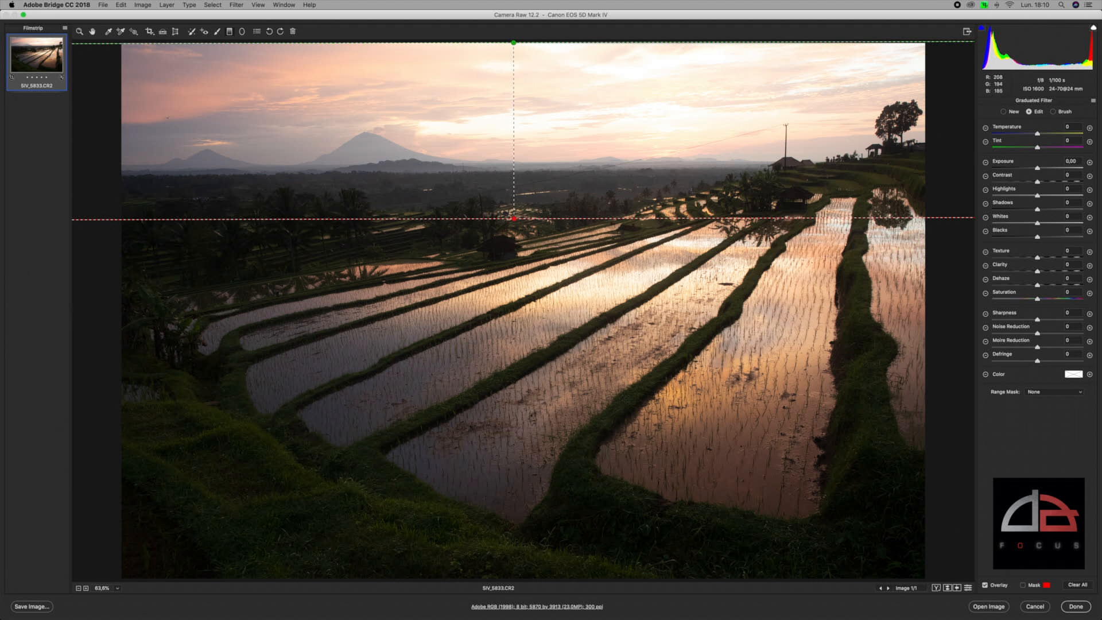
left_click_drag(1037, 210, 1031, 208)
left_click(1015, 196)
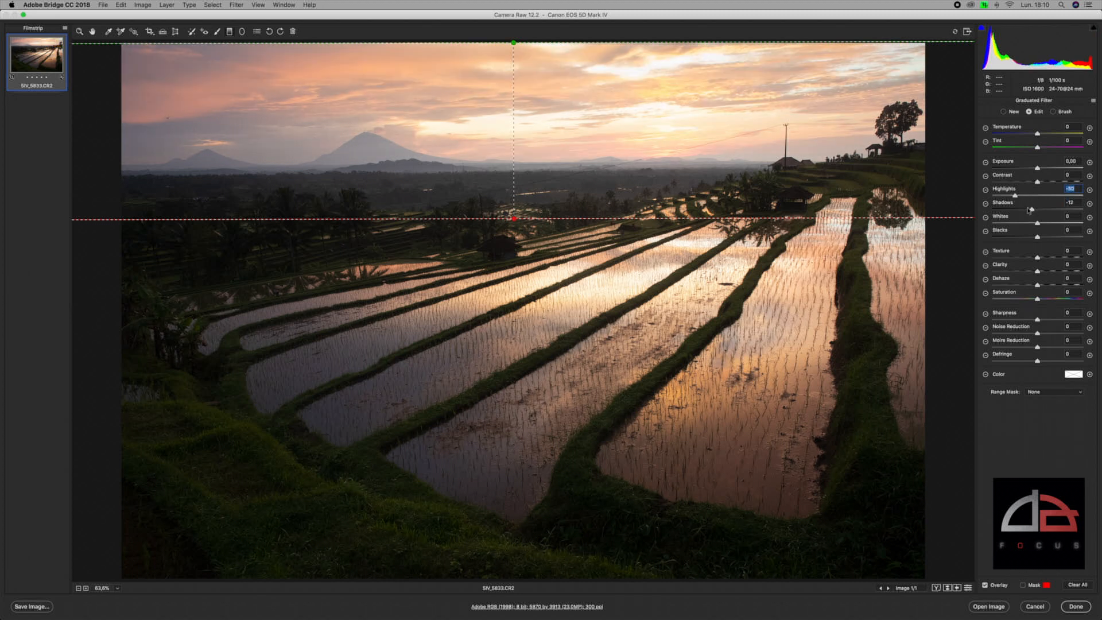
left_click_drag(1026, 210, 1024, 209)
left_click(1025, 211)
Step: Set the sky graduated filter's Texture +19, Clarity +29 and Dehaze +6, and lower its Highlights to -67
left_click(1048, 272)
left_click(1045, 258)
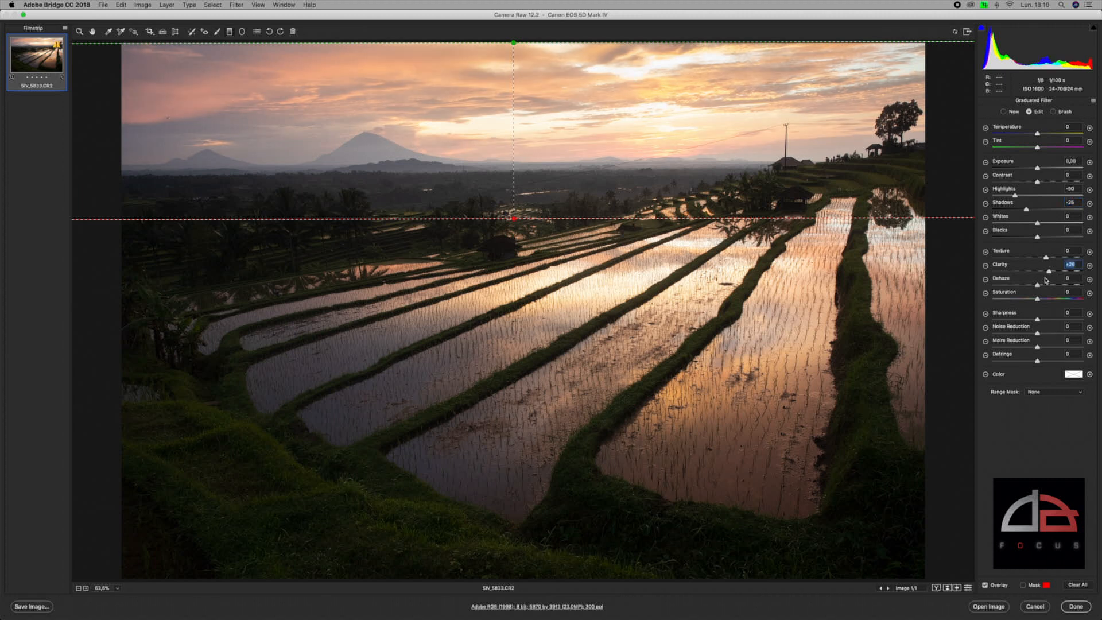
left_click(1040, 285)
left_click(1050, 271)
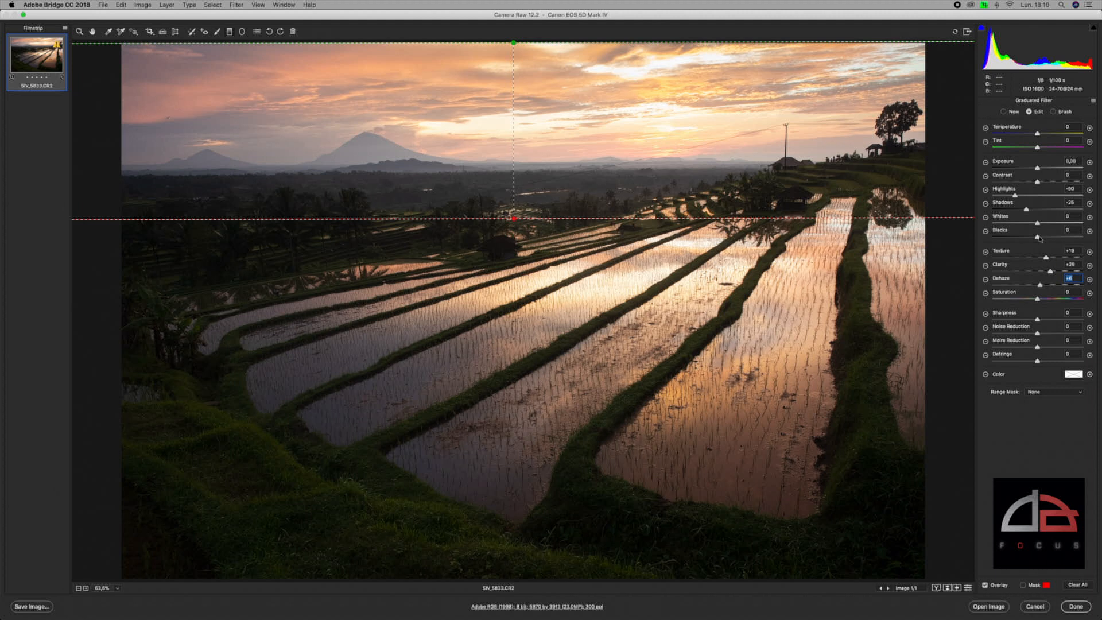
left_click(1007, 196)
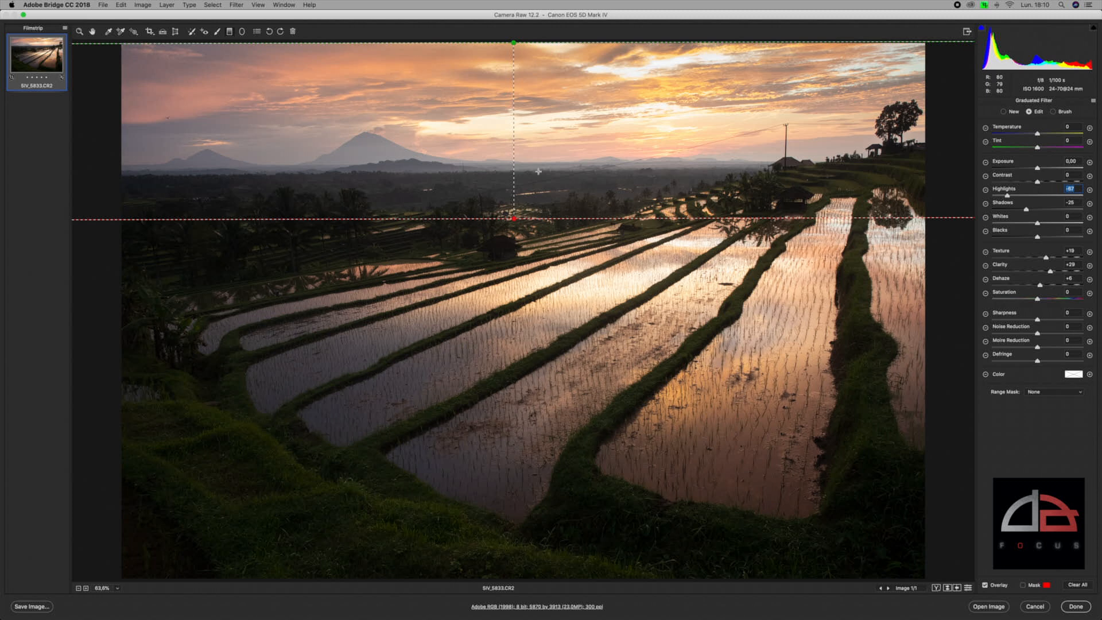
Step: Try stretching the sky gradient's end point down over the paddies and pull it back up close to the horizon
left_click_drag(514, 219, 509, 419)
left_click_drag(526, 477, 518, 191)
left_click_drag(515, 190, 513, 189)
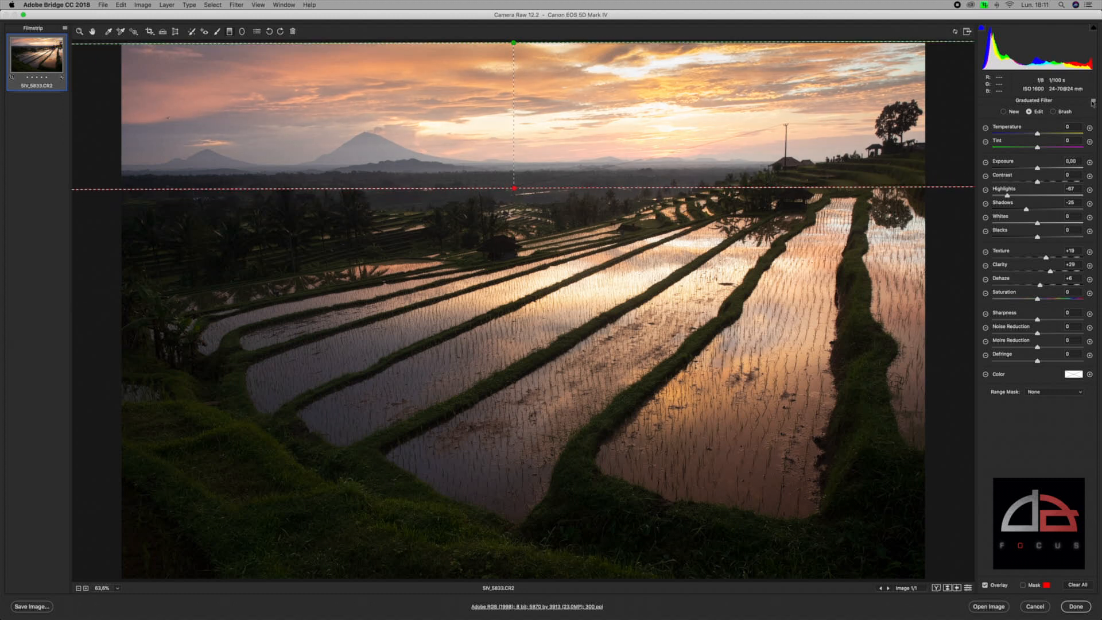
Step: Reset the sky filter's settings and draw a second graduated filter diagonally from the photo's lower-left corner up toward the far paddies
left_click(1092, 100)
left_click(1064, 126)
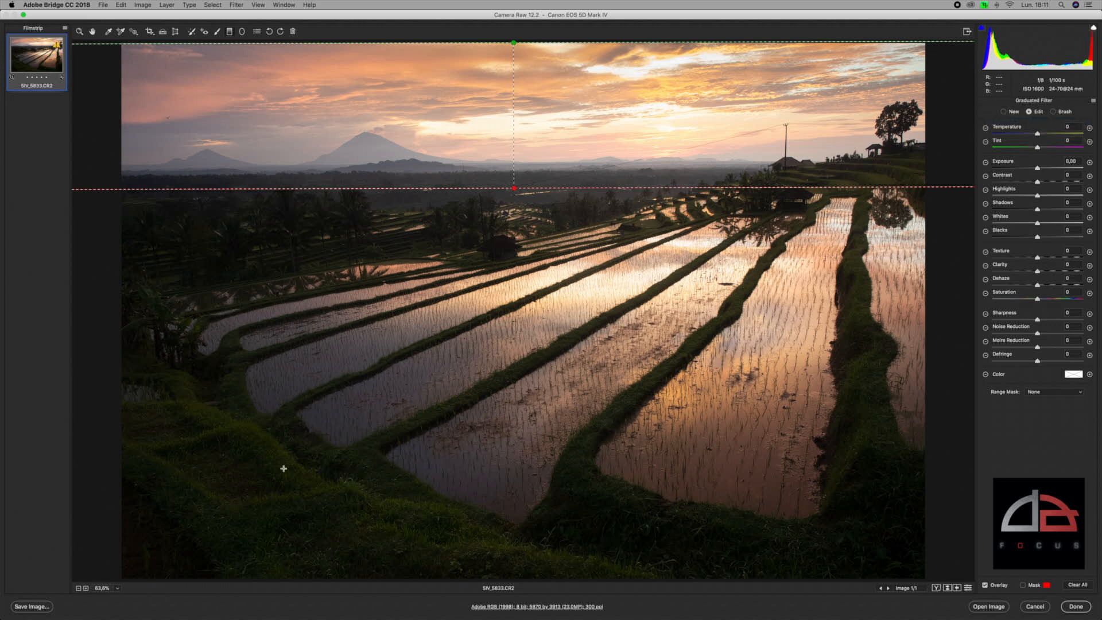
left_click_drag(123, 579, 330, 260)
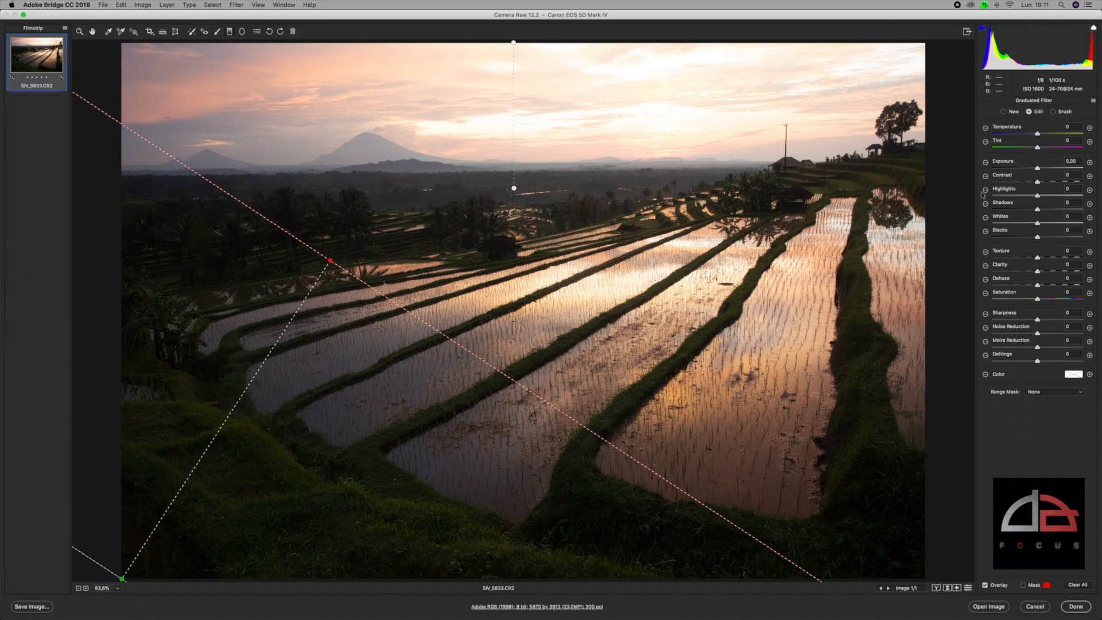
Step: Set the diagonal filter's Highlights +16, Shadows +41, Whites +13, Texture +26 and Clarity +38
left_click_drag(1037, 210, 1056, 210)
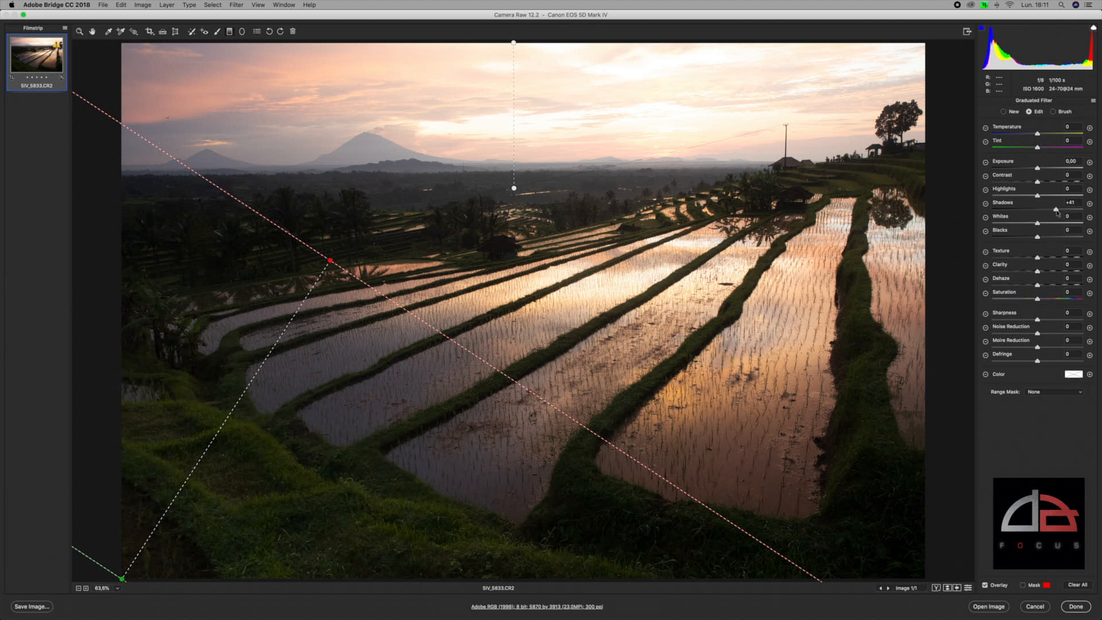
left_click_drag(1037, 222, 1044, 199)
left_click_drag(1037, 257, 1048, 258)
left_click(1054, 272)
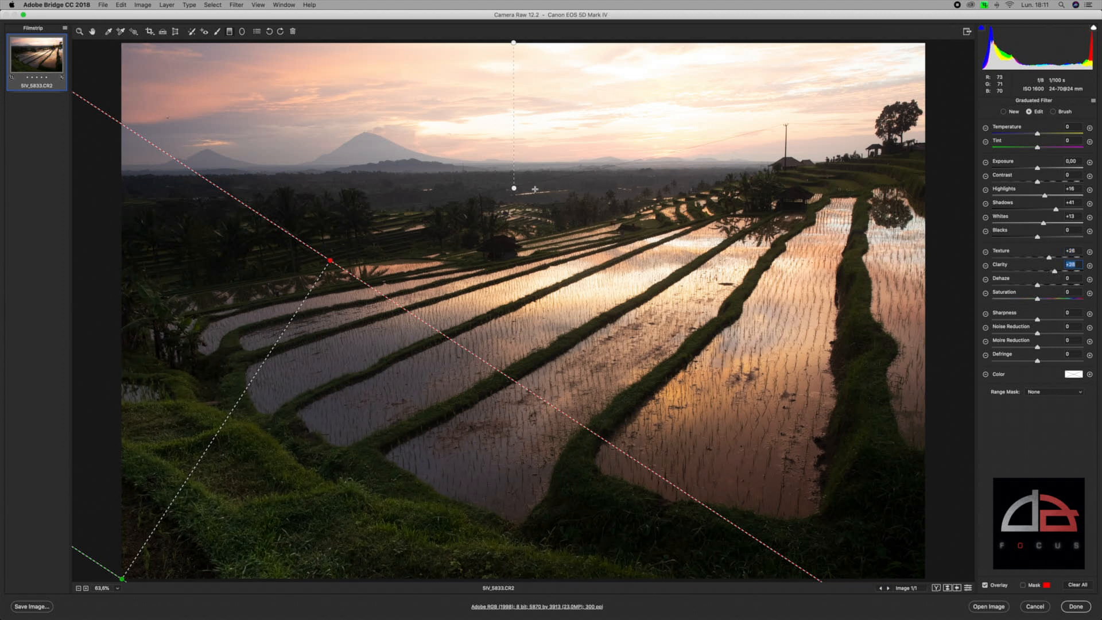
Step: Select the sky graduated filter again and set its Highlights -57, Shadows -61 and Clarity +31
left_click(515, 191)
left_click(515, 190)
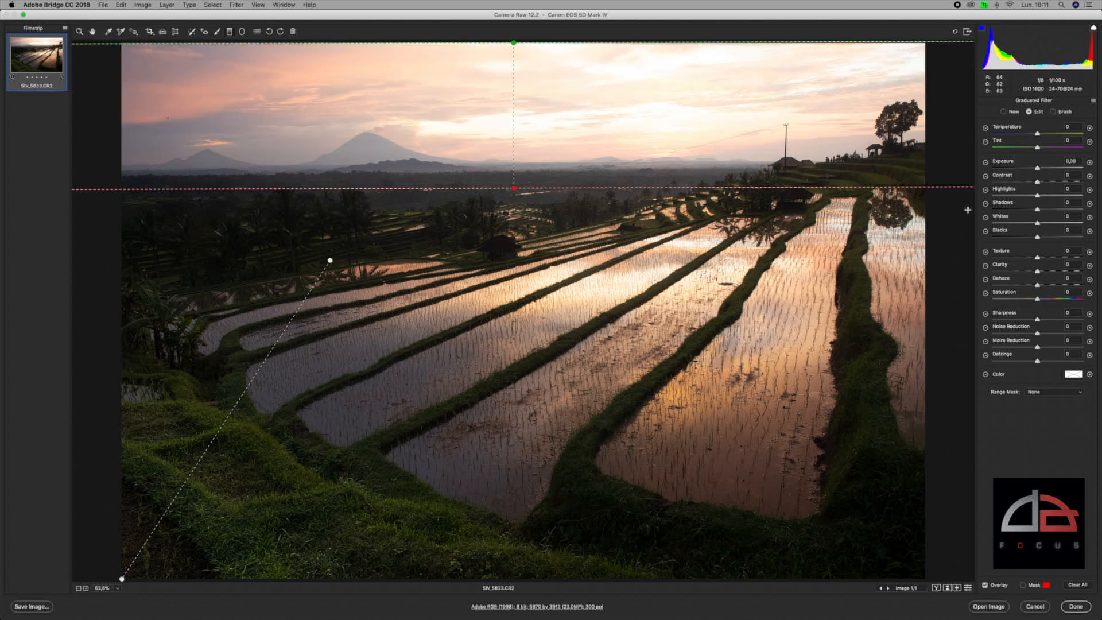
left_click(1011, 196)
left_click(1010, 210)
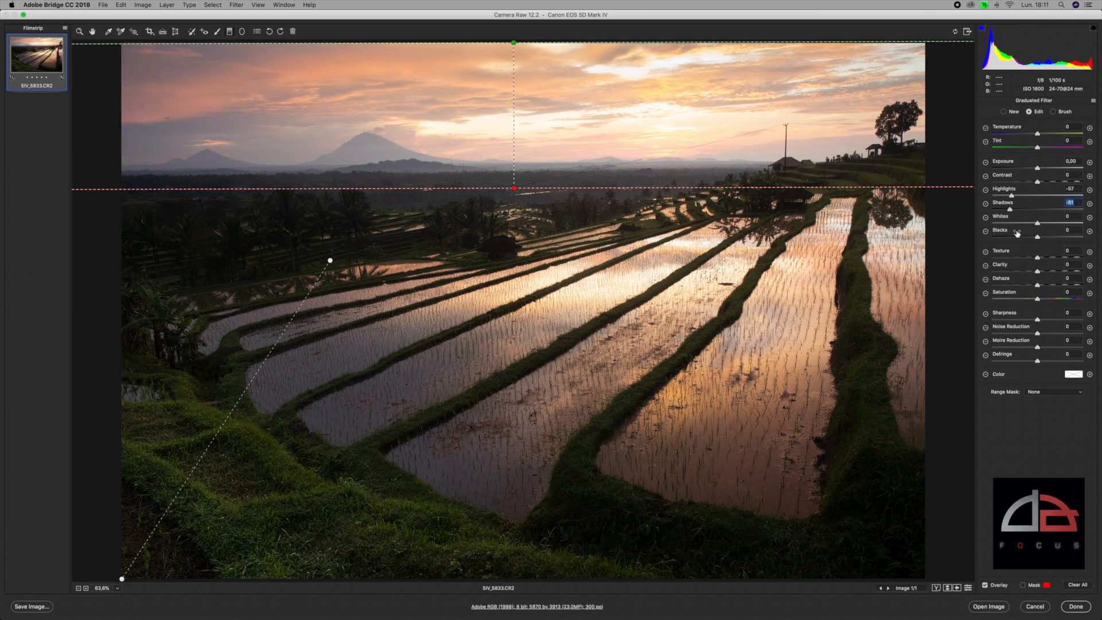
left_click(1046, 271)
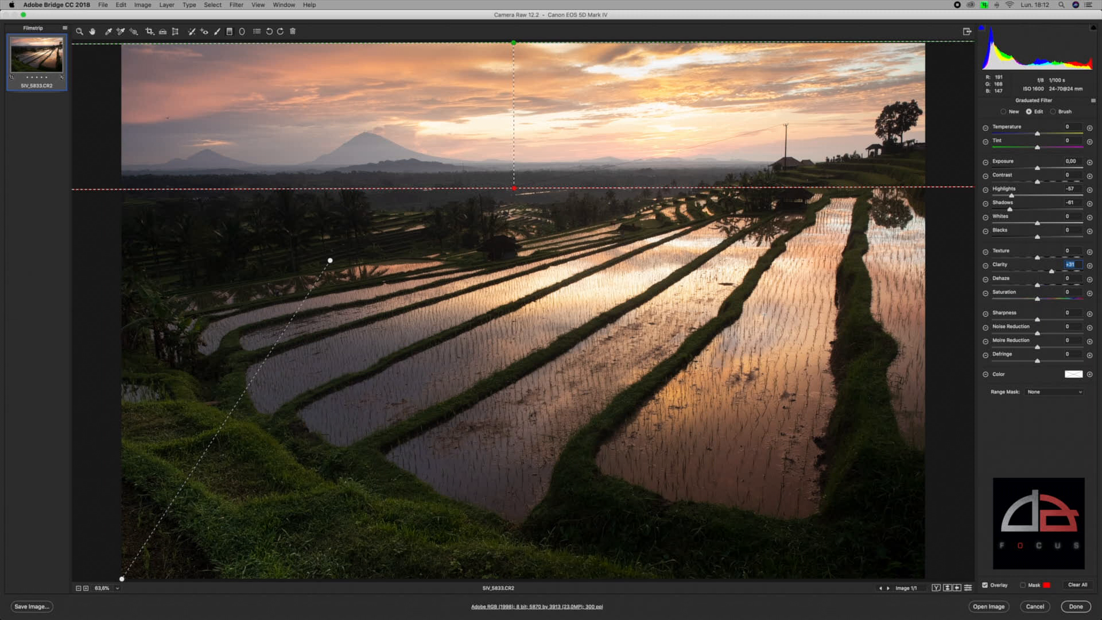
Step: Toggle the graduated filters off and on to compare their effect, and clear all of them
left_click(969, 588)
left_click(969, 588)
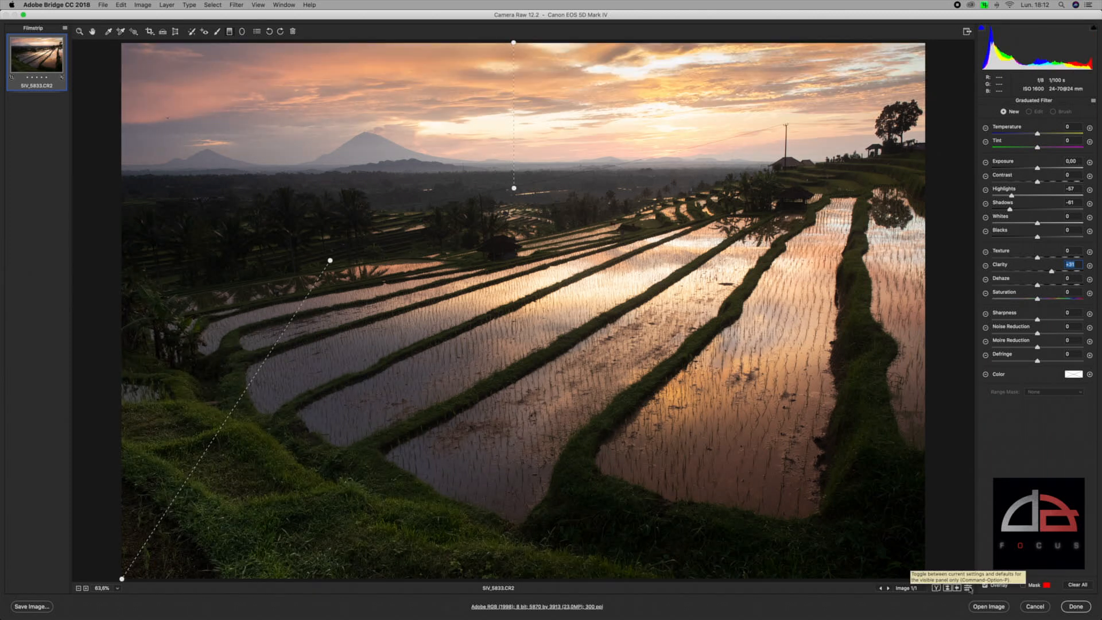
left_click(1075, 585)
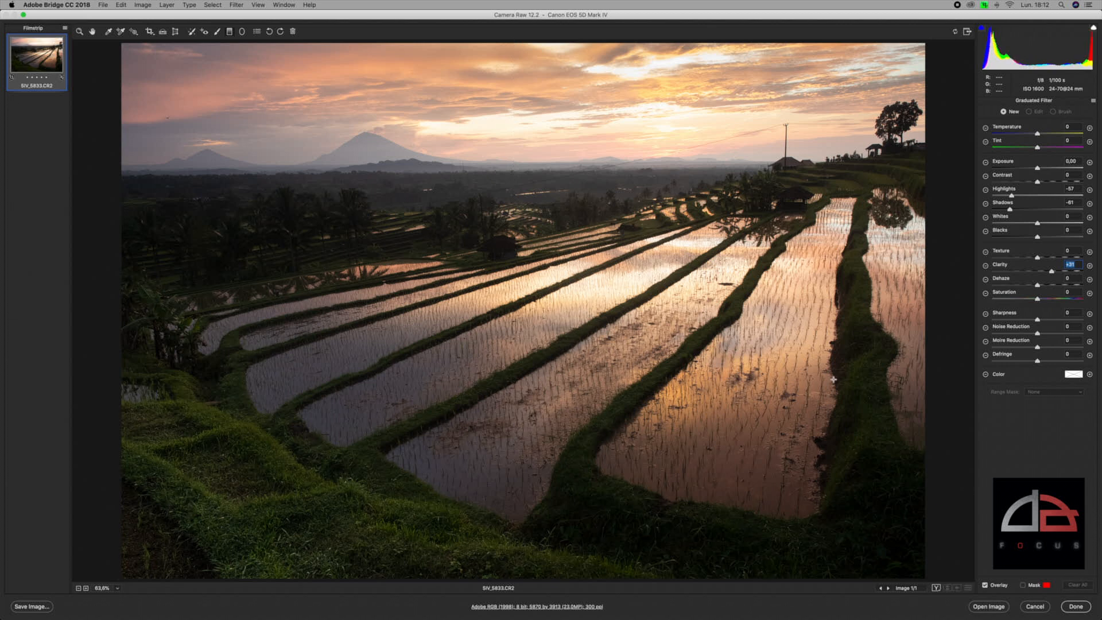
Step: Draw a wide elliptical radial filter from the middle of the photo and move it down so it surrounds the central paddies
left_click(242, 31)
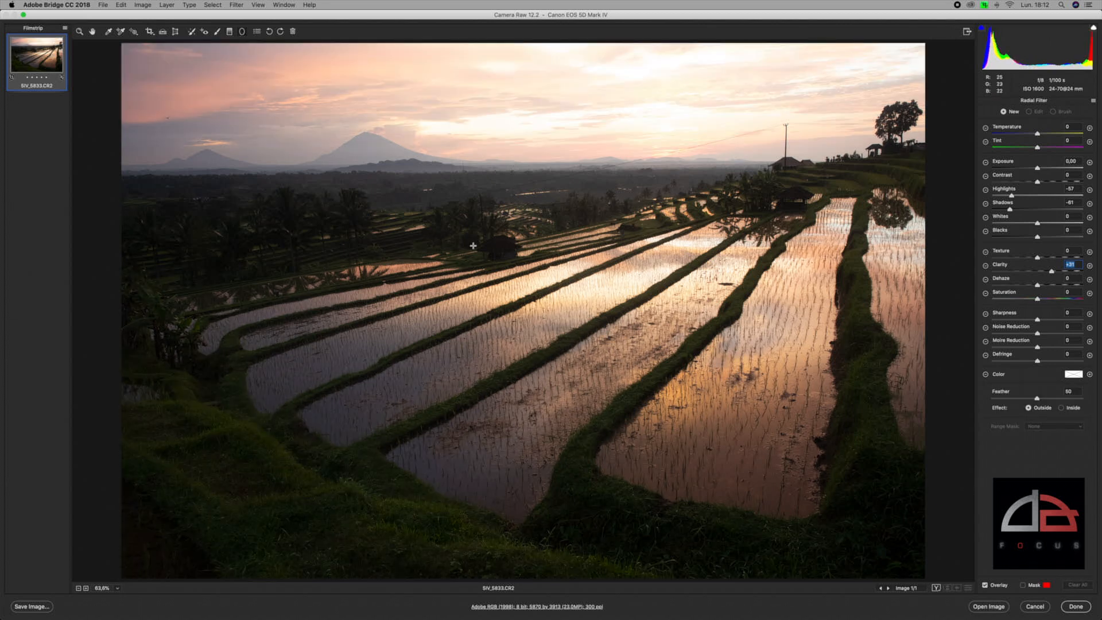
left_click_drag(511, 287, 718, 163)
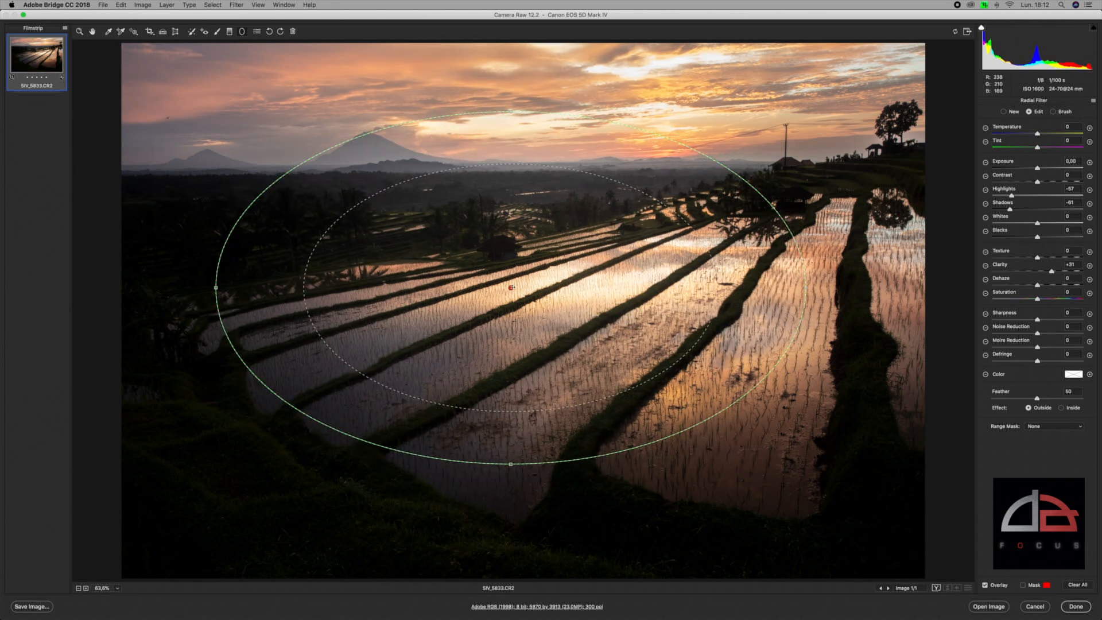
left_click_drag(510, 288, 534, 366)
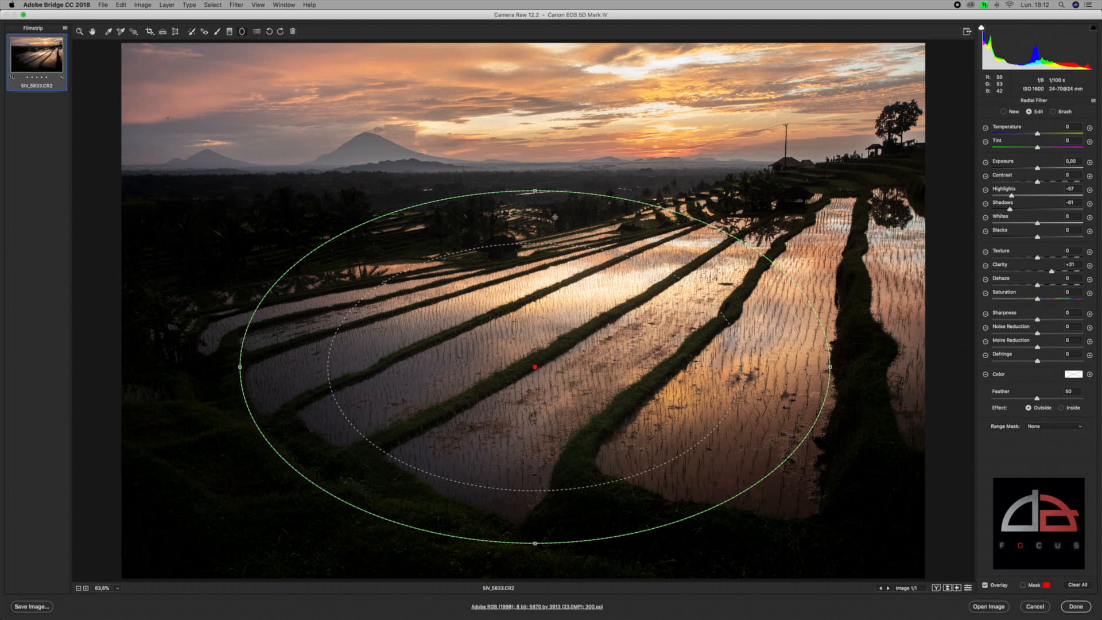
Step: Try a low Feather of 11 on the radial filter, set it to 100 and move the ellipse over the distant palm trees
left_click(1009, 398)
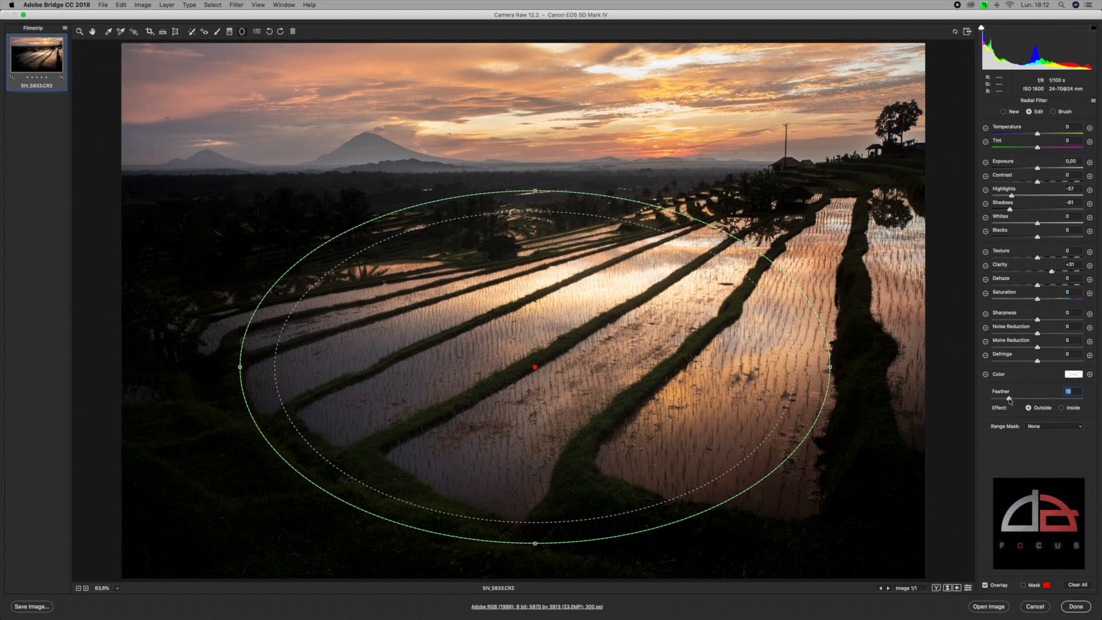
left_click(1003, 398)
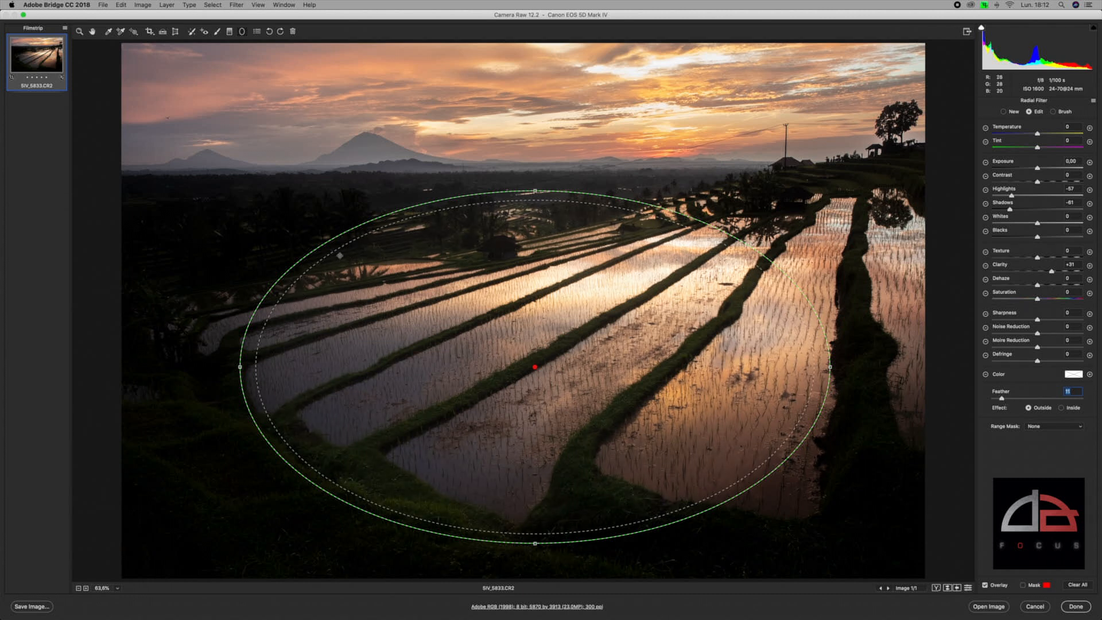
type("100")
key("Return")
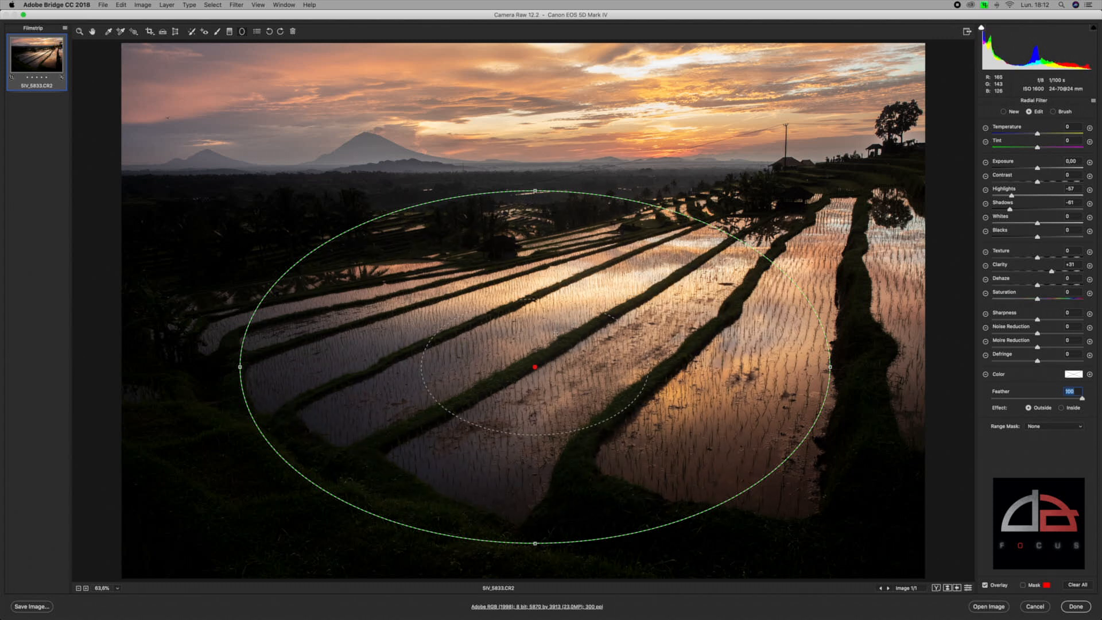
left_click_drag(541, 358, 284, 215)
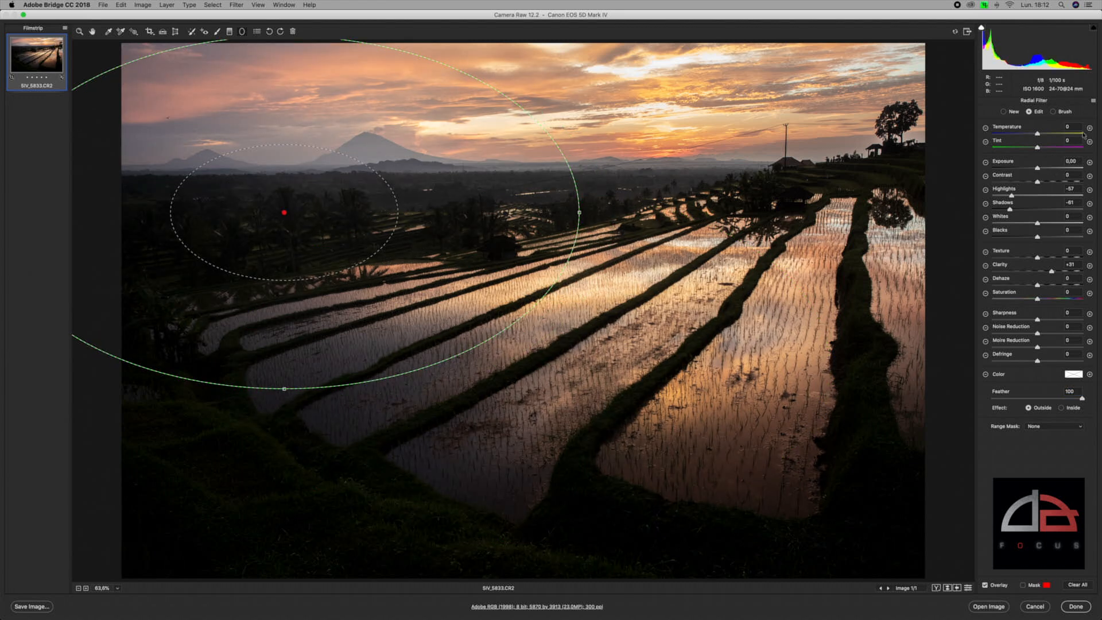
Step: Reset the radial filter's local correction settings and set Shadows +44, Whites +19 and Texture +36
left_click(1093, 101)
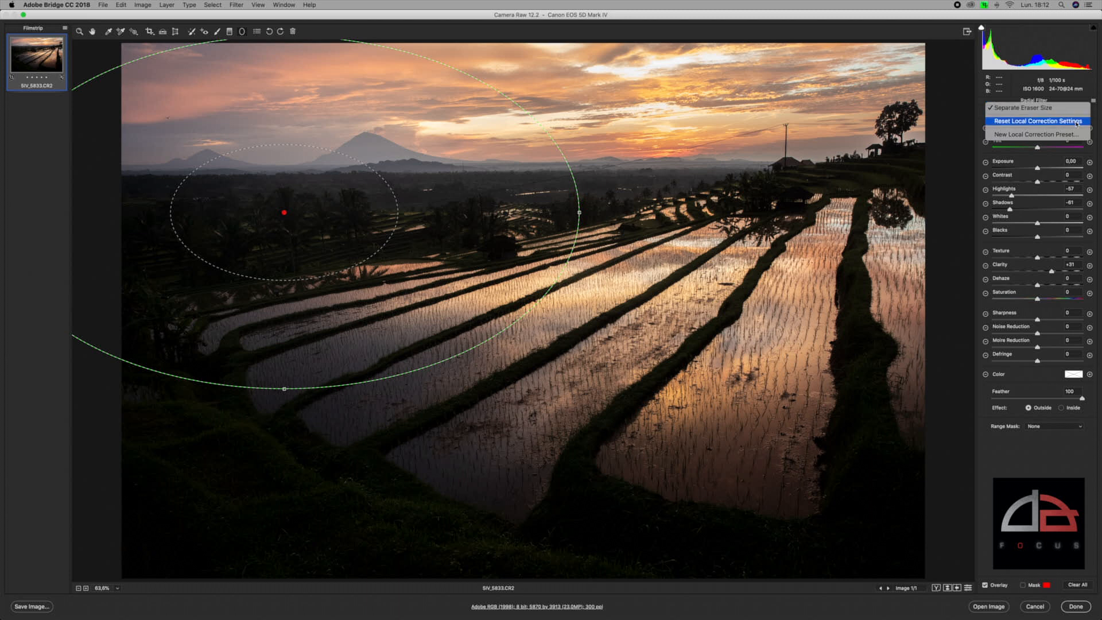
left_click(1076, 123)
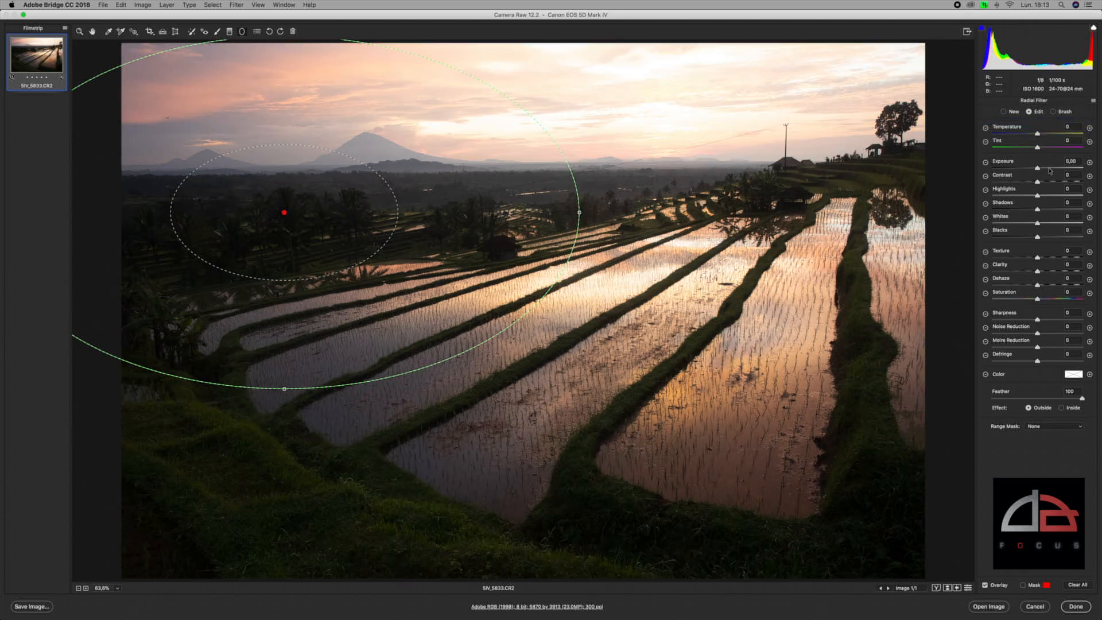
left_click_drag(1038, 257, 1046, 218)
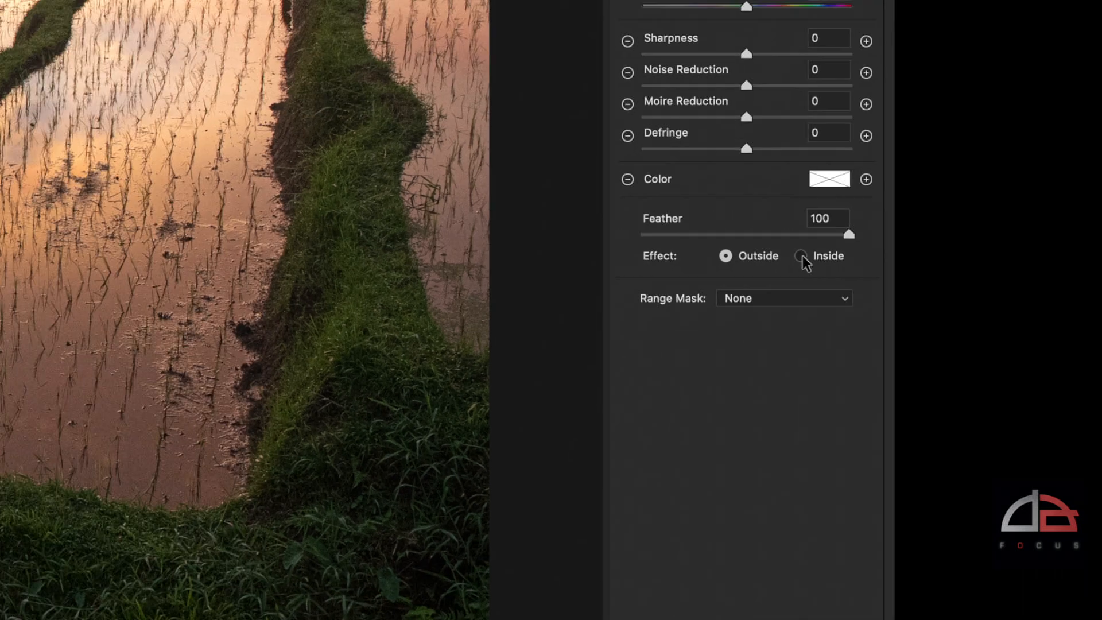
Step: Try the radial filter's Inside effect, return it to Outside and move the ellipse back over the central paddies
left_click(740, 189)
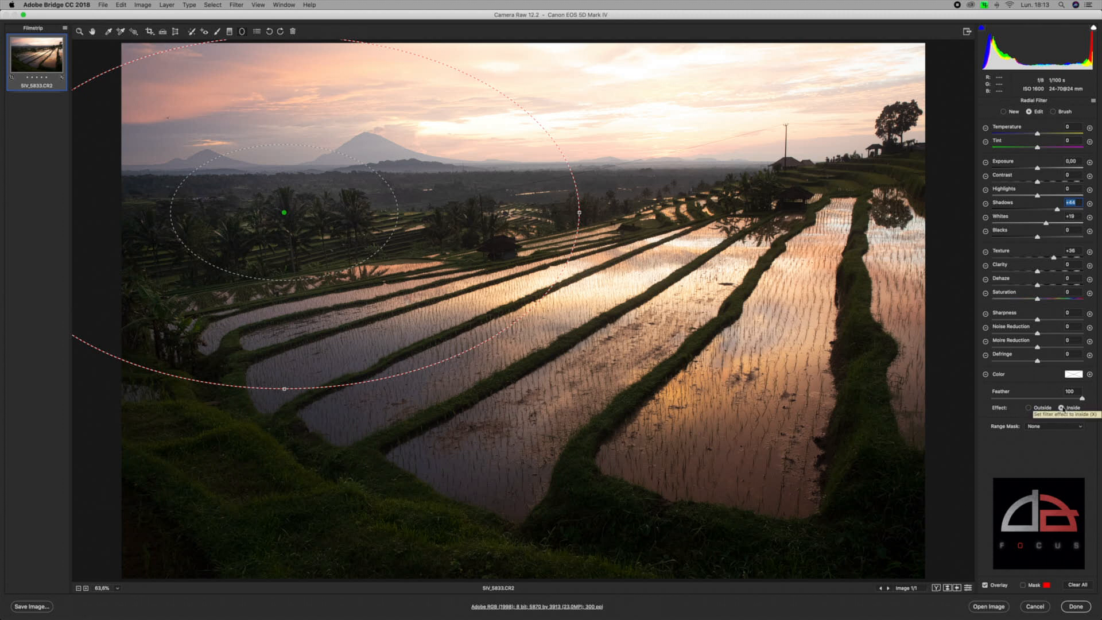
left_click(1029, 408)
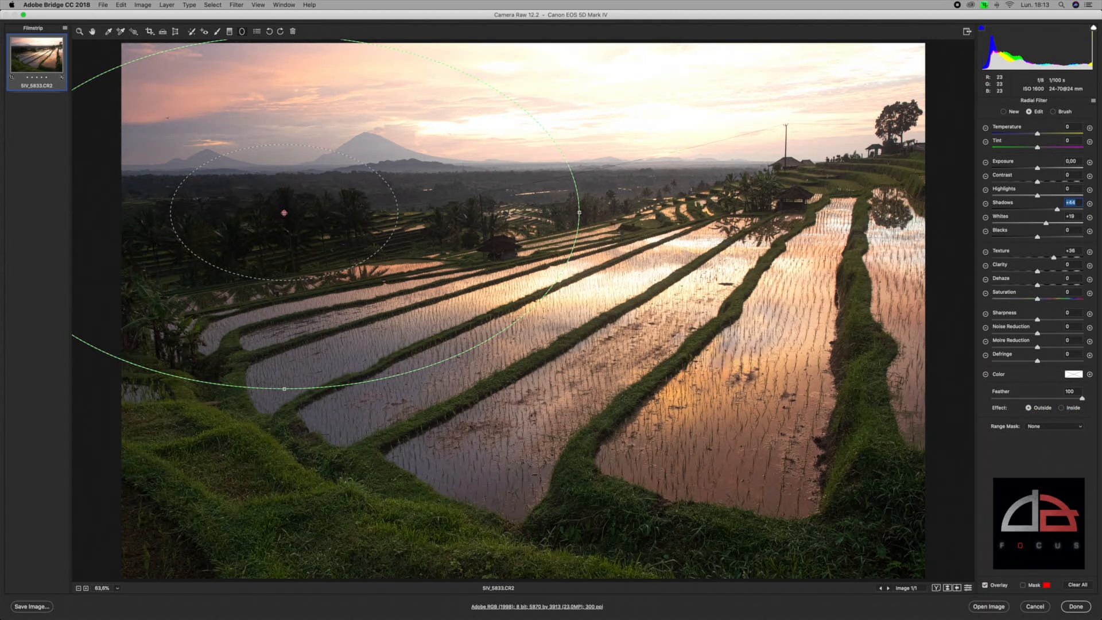
left_click_drag(284, 212, 493, 316)
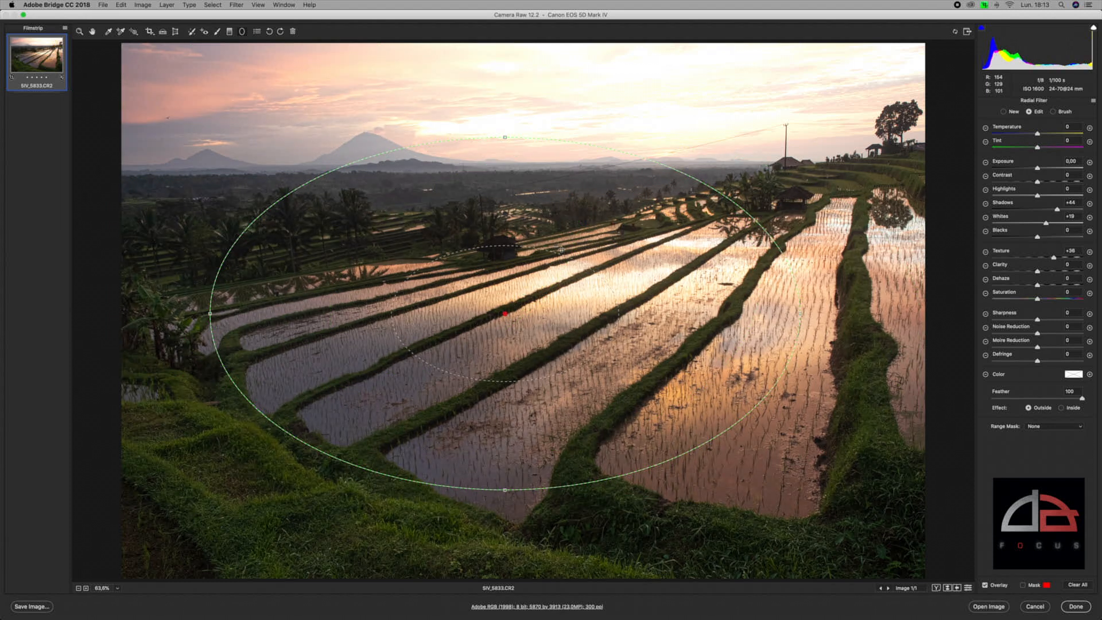